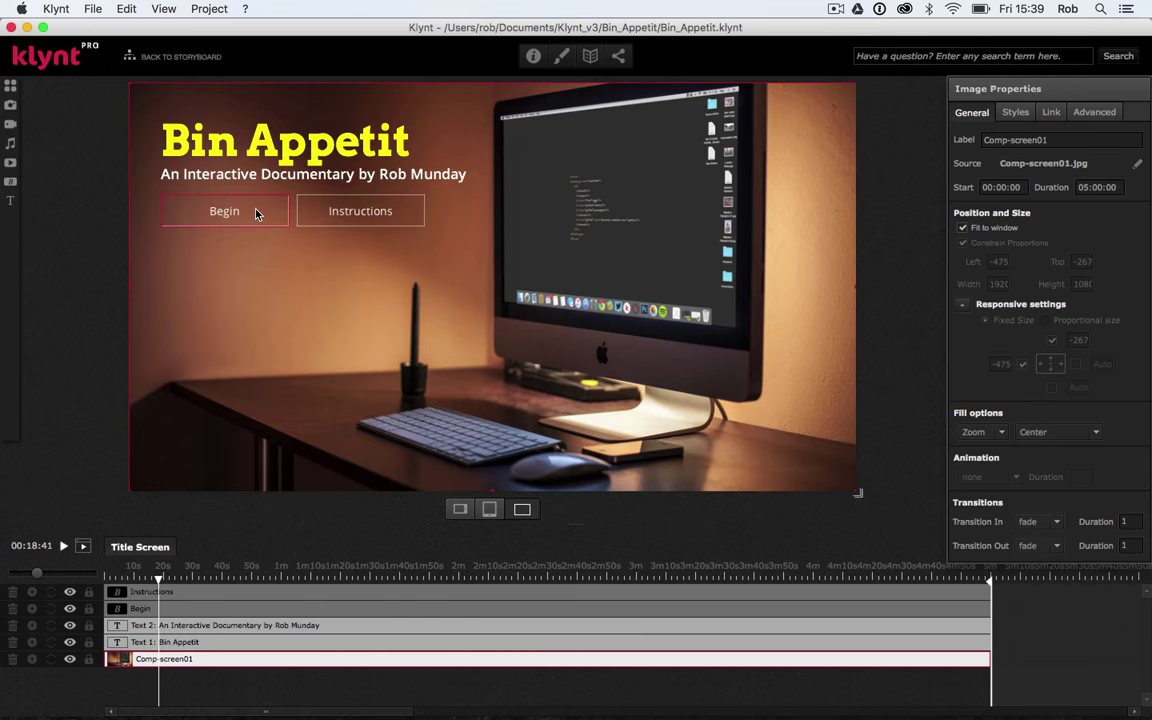
Select the Begin button on the Title Screen to show its Button Properties.
click(255, 213)
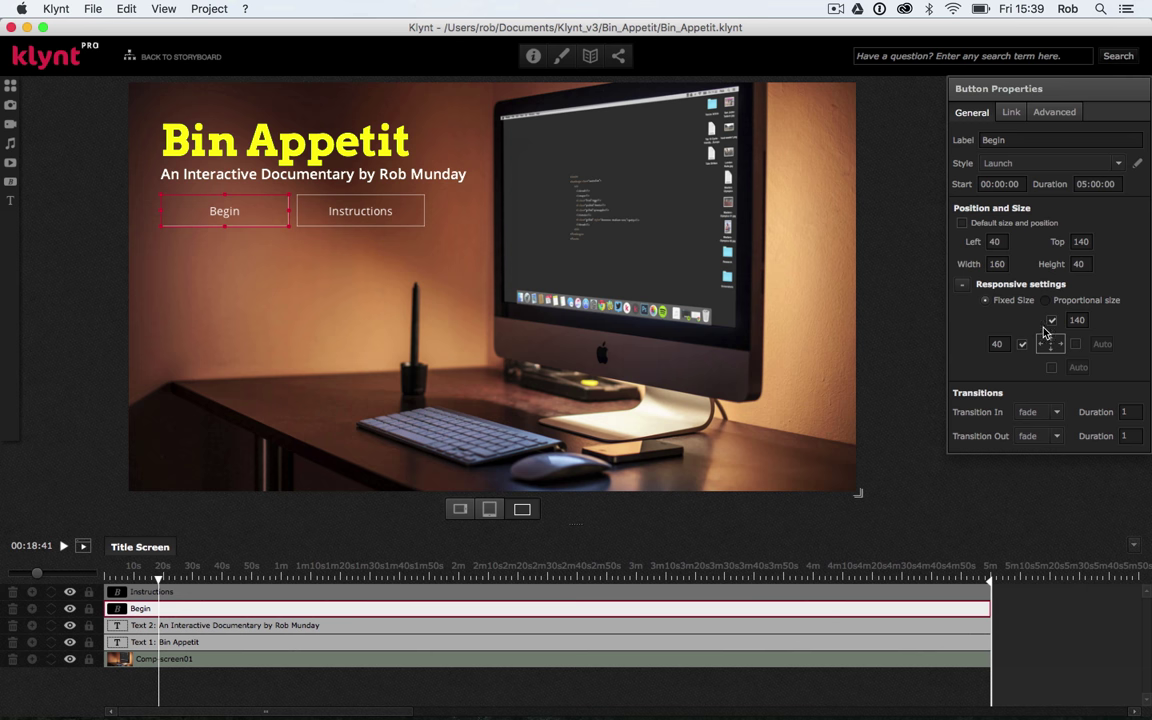
click(1011, 112)
click(1040, 112)
click(969, 112)
double_click(1022, 141)
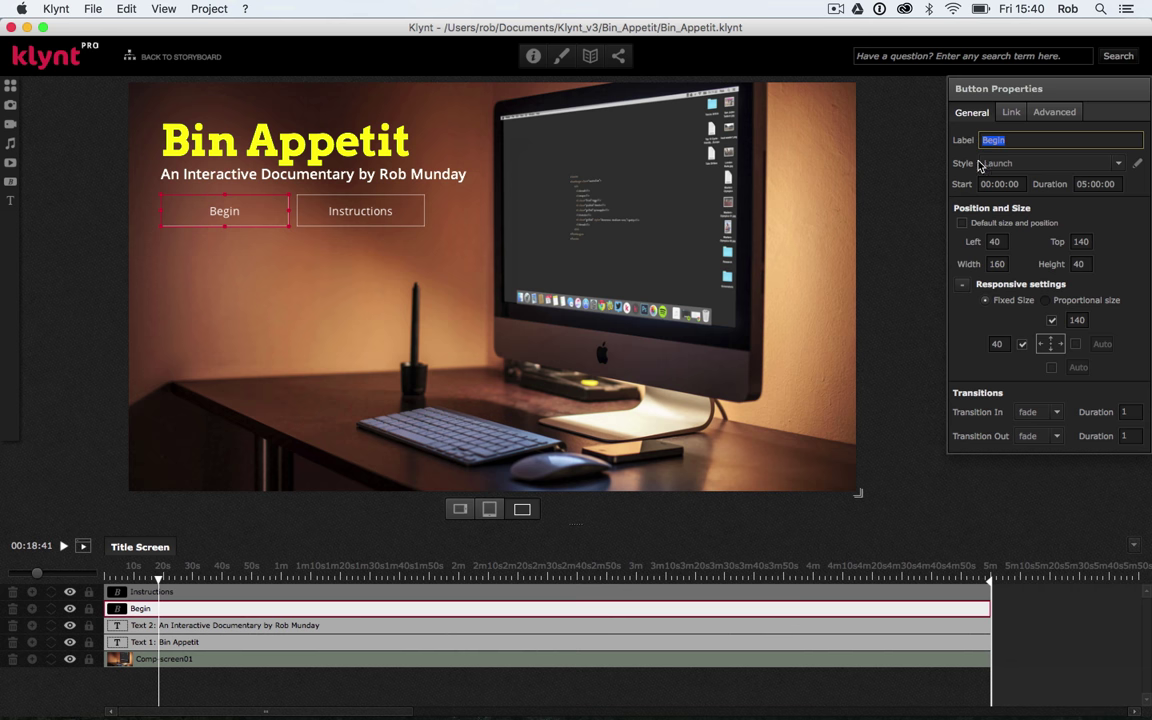
key(Return)
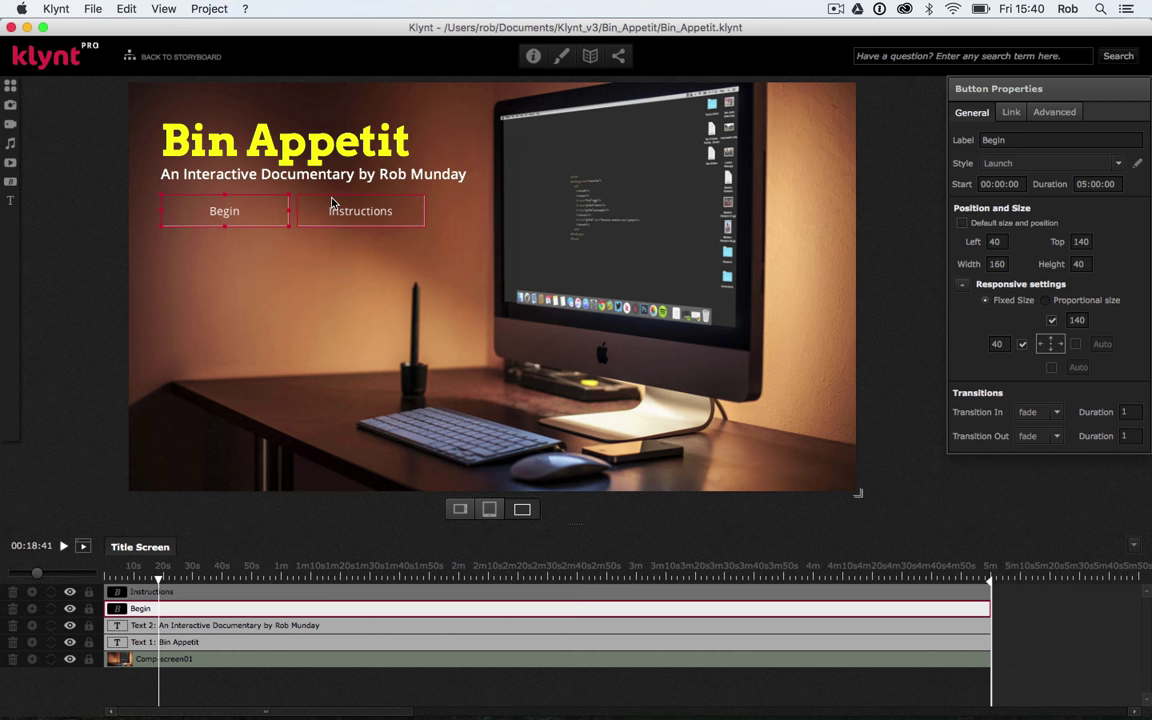
Show the Design skin preferences: custom colours, Open Sans 14, Top/Right close button.
click(562, 57)
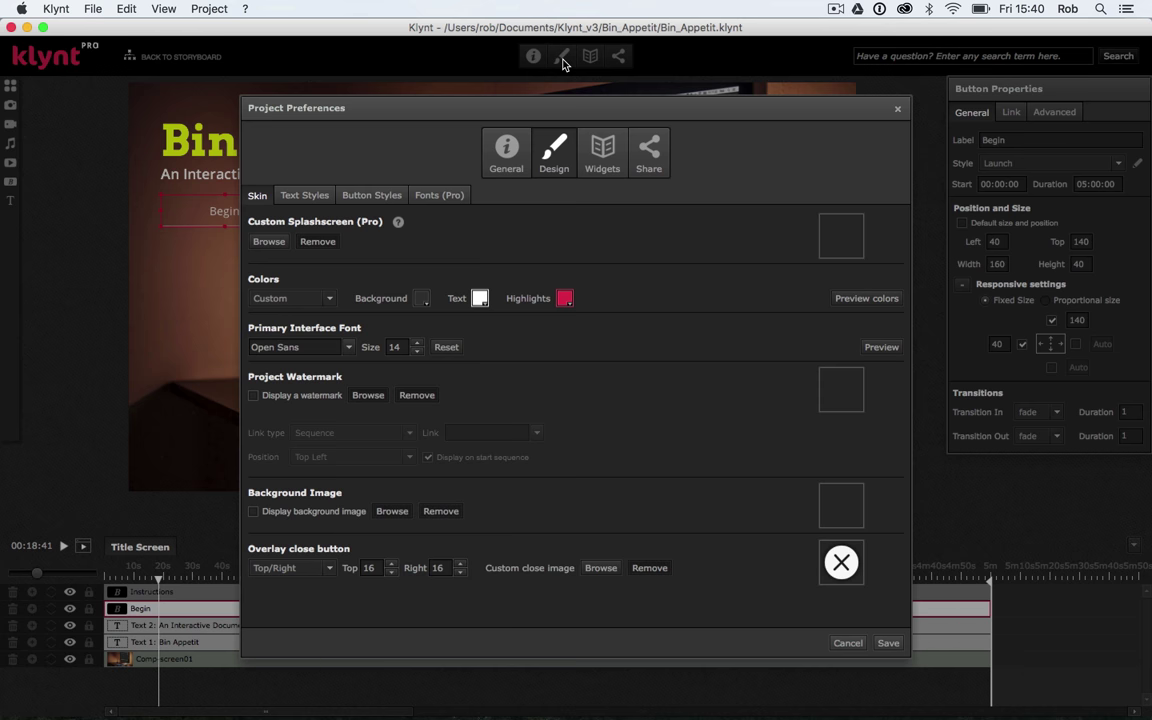
click(507, 160)
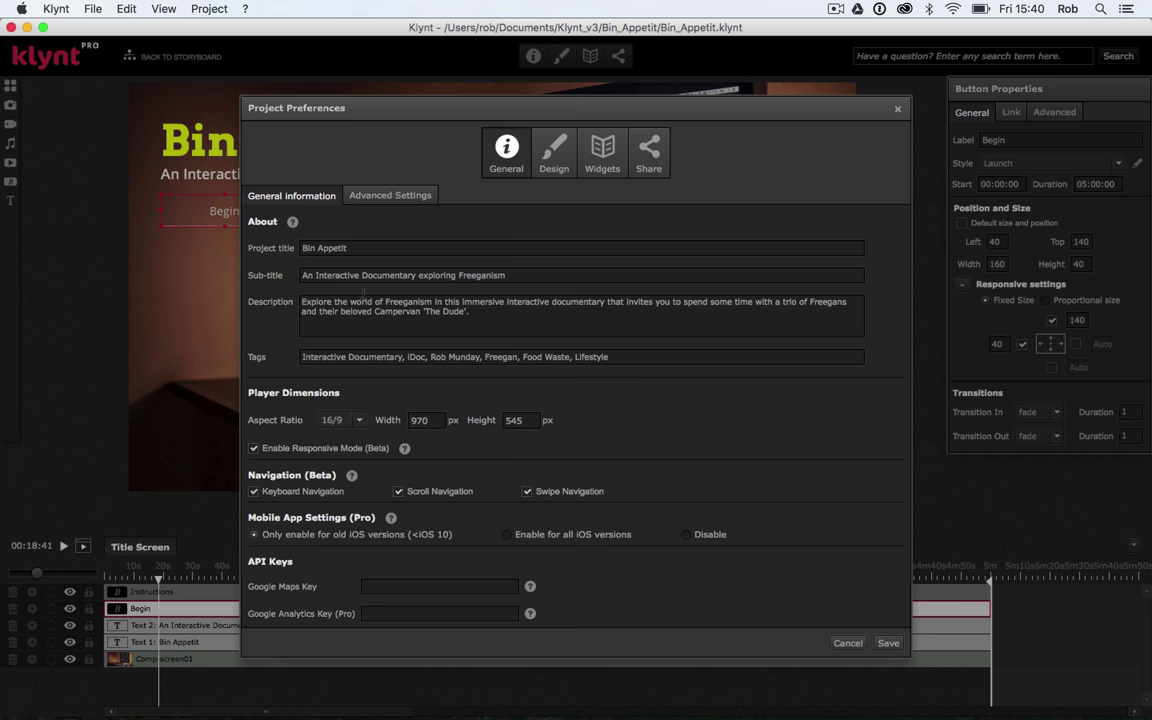
click(556, 155)
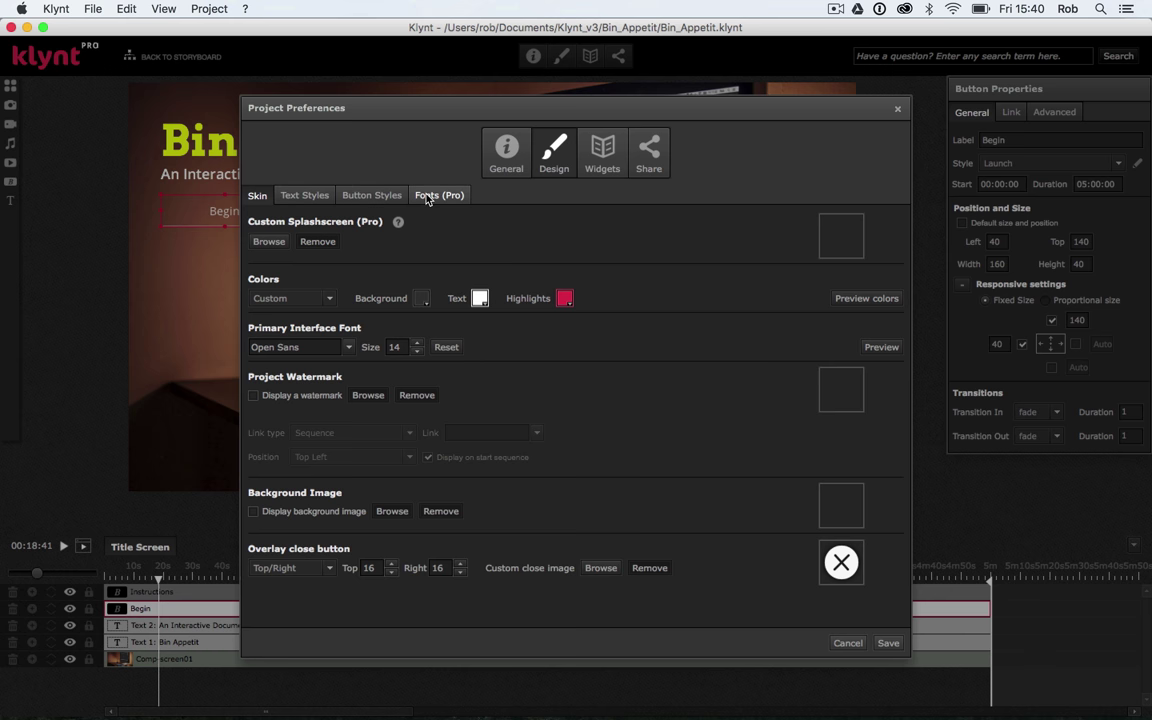
Select the Launch style under Button Styles and move the dialog to uncover the title.
click(371, 196)
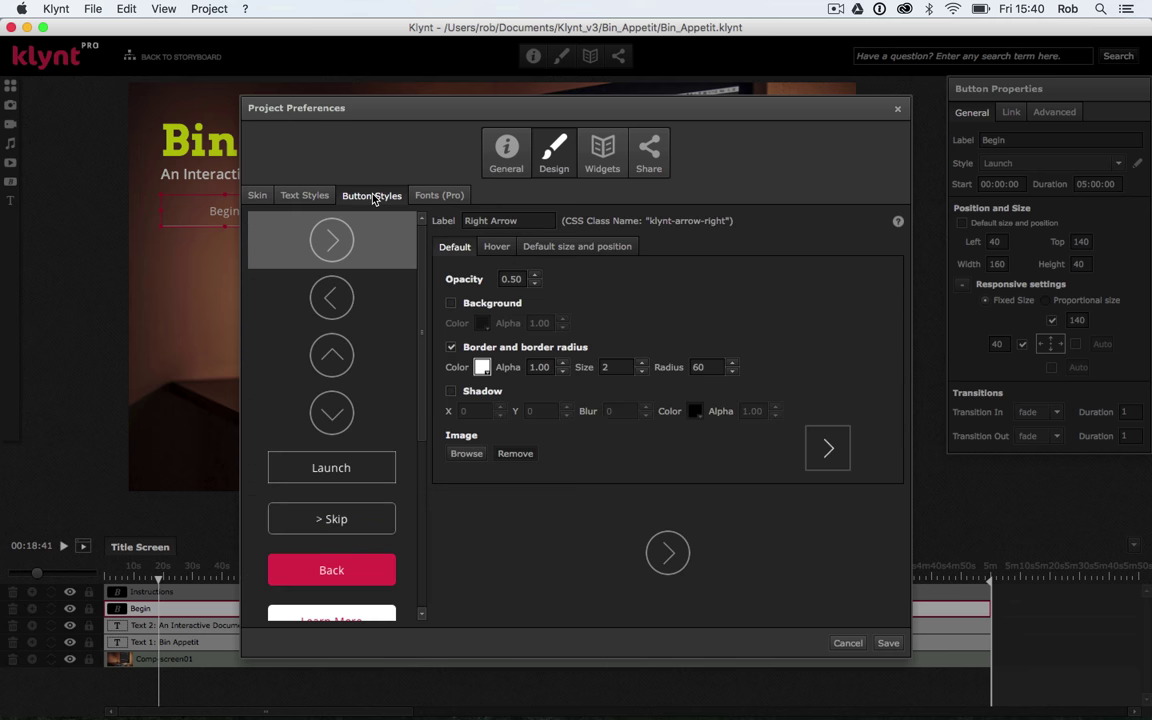
scroll(338, 345, down, 5)
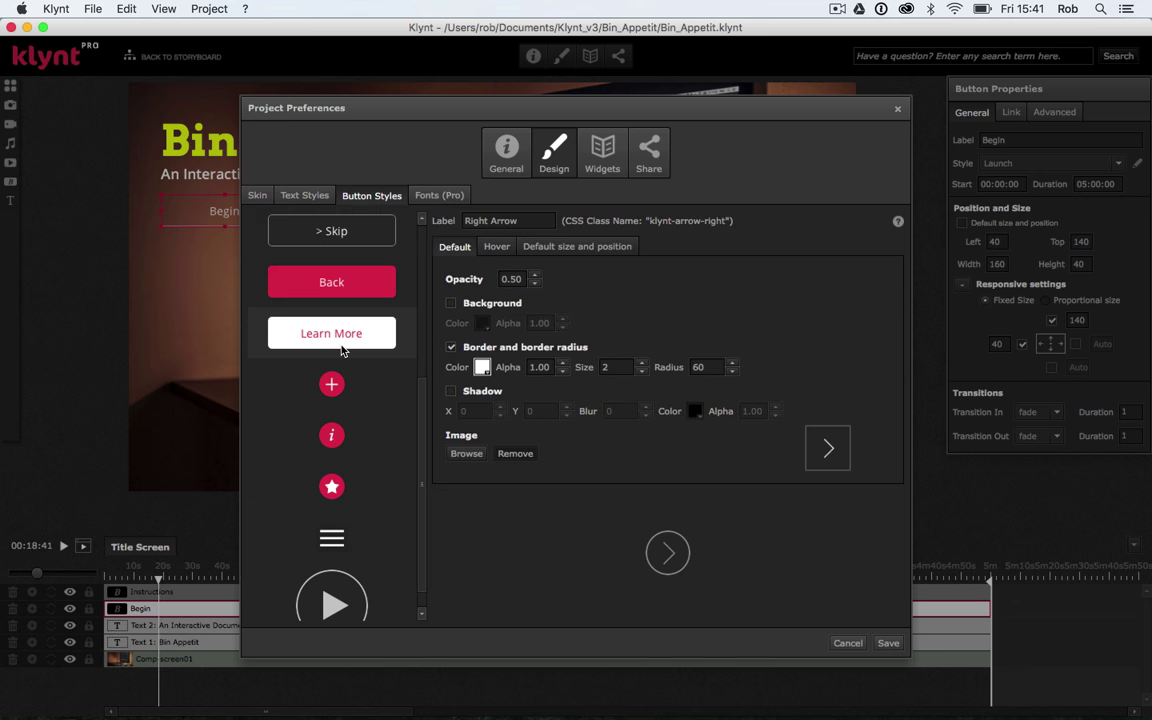
scroll(352, 301, up, 5)
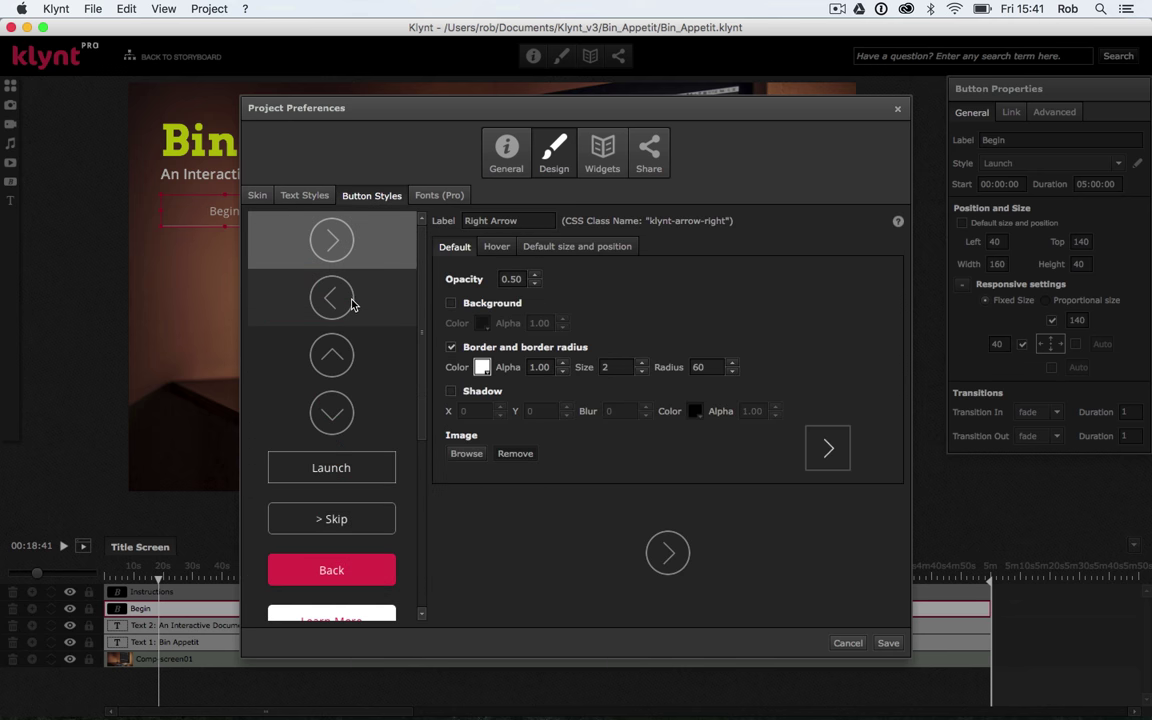
click(327, 478)
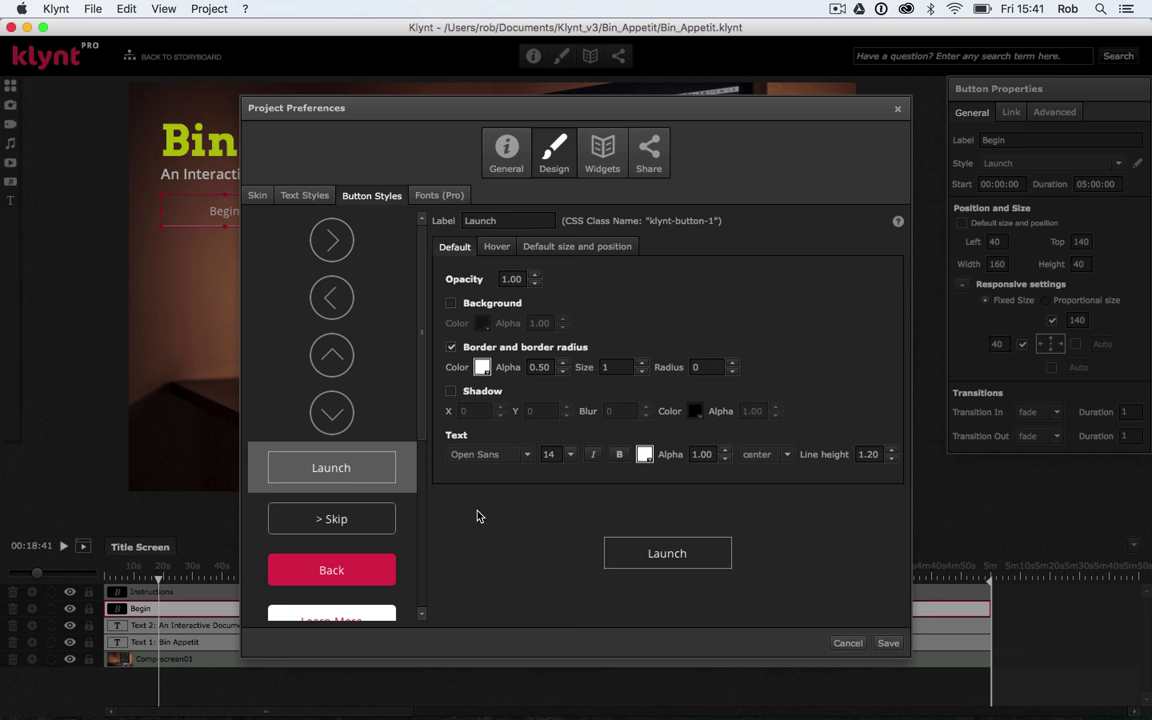
drag(379, 116, 408, 68)
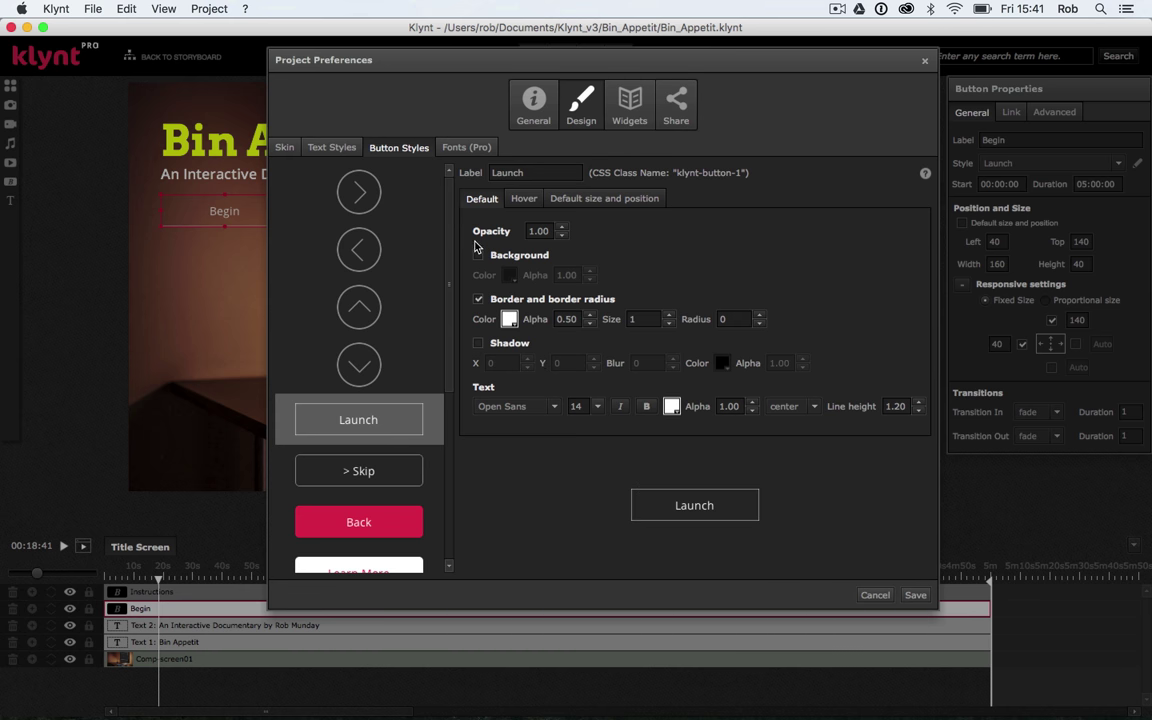
Give the Launch button style a black border and FFFF00 yellow text.
click(511, 322)
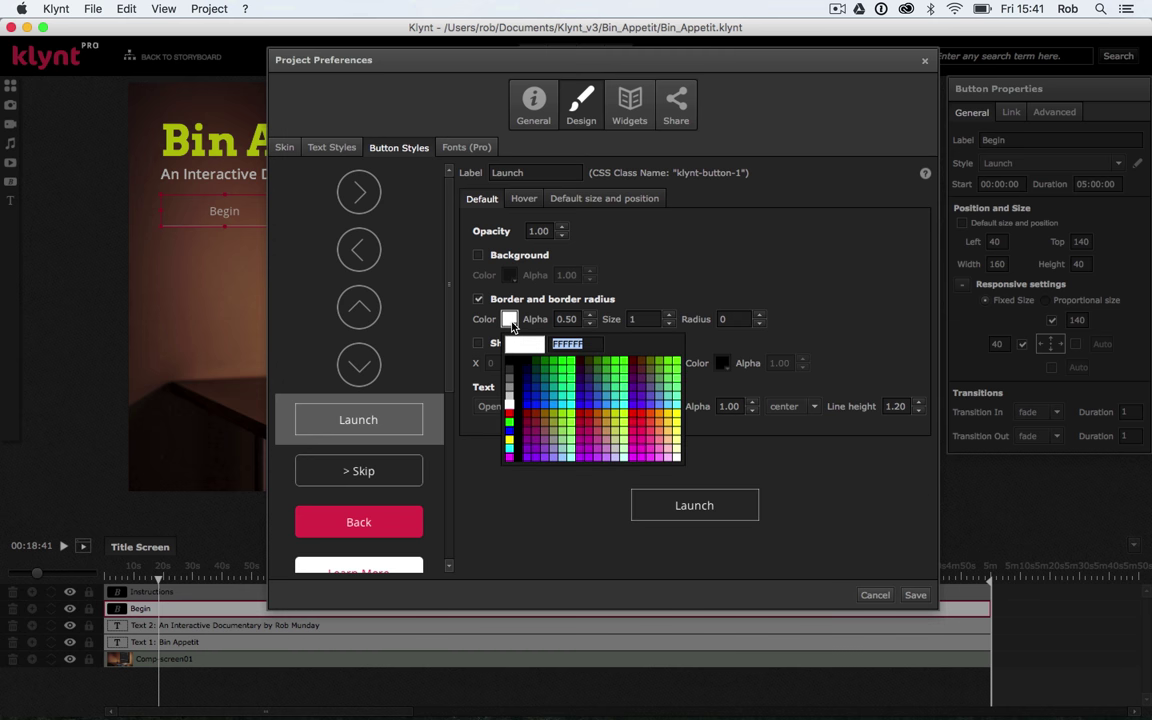
click(520, 372)
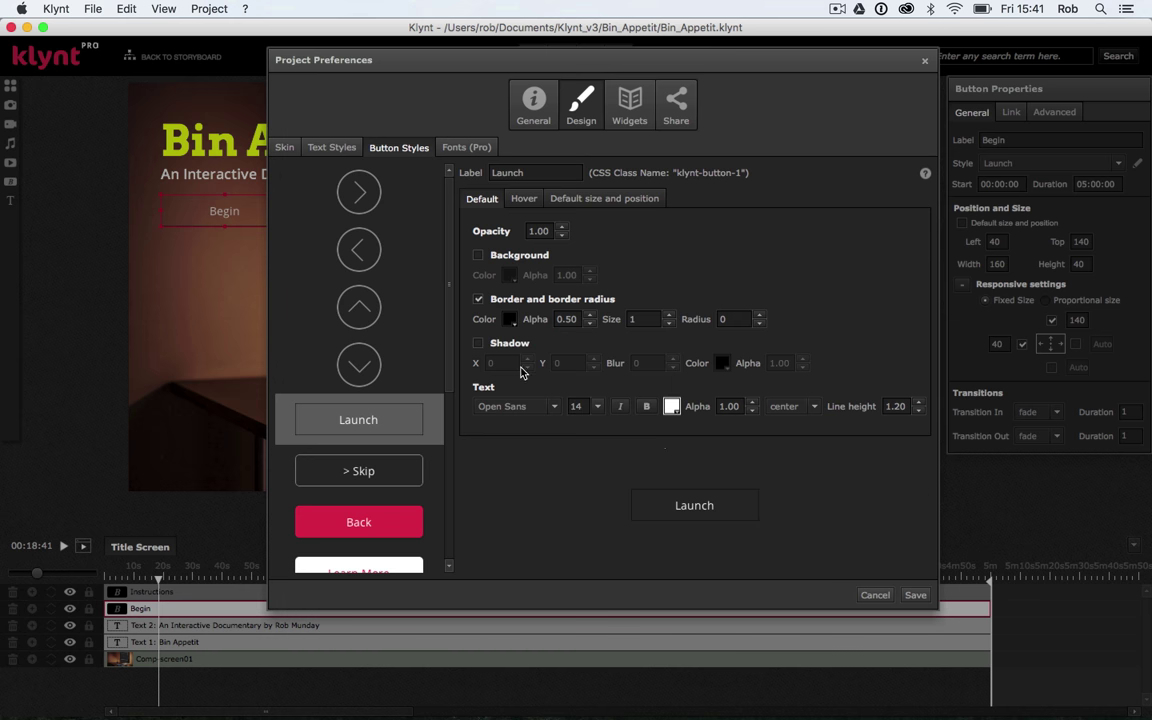
click(676, 410)
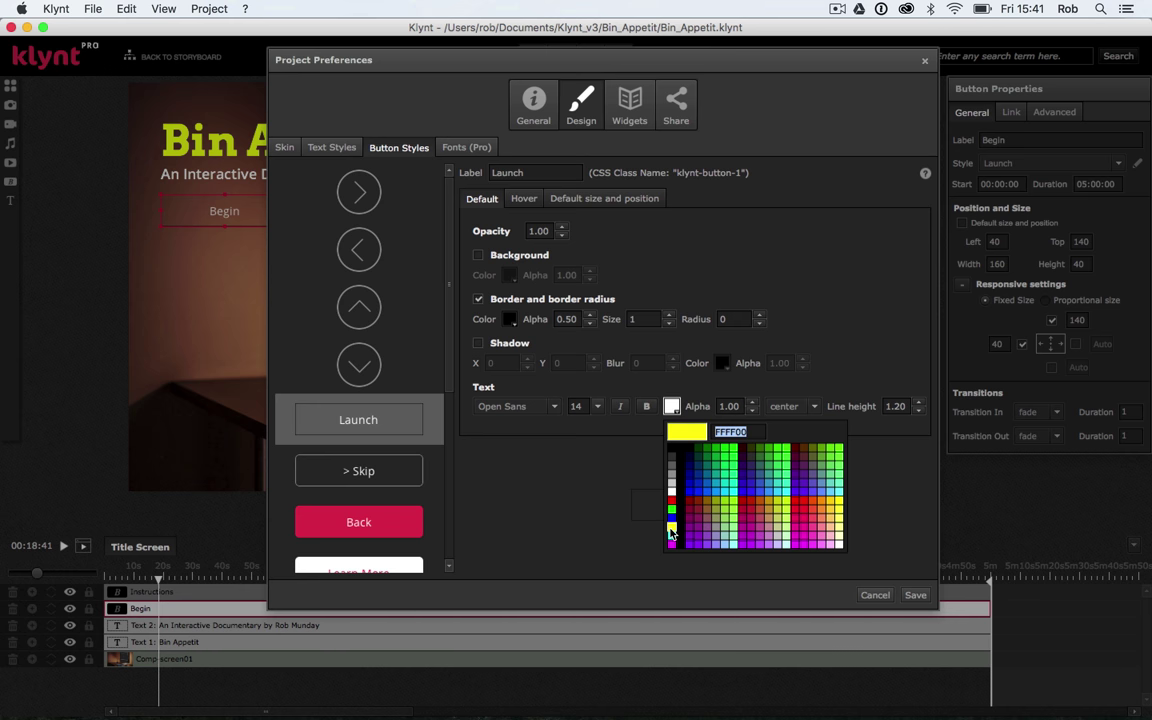
click(840, 505)
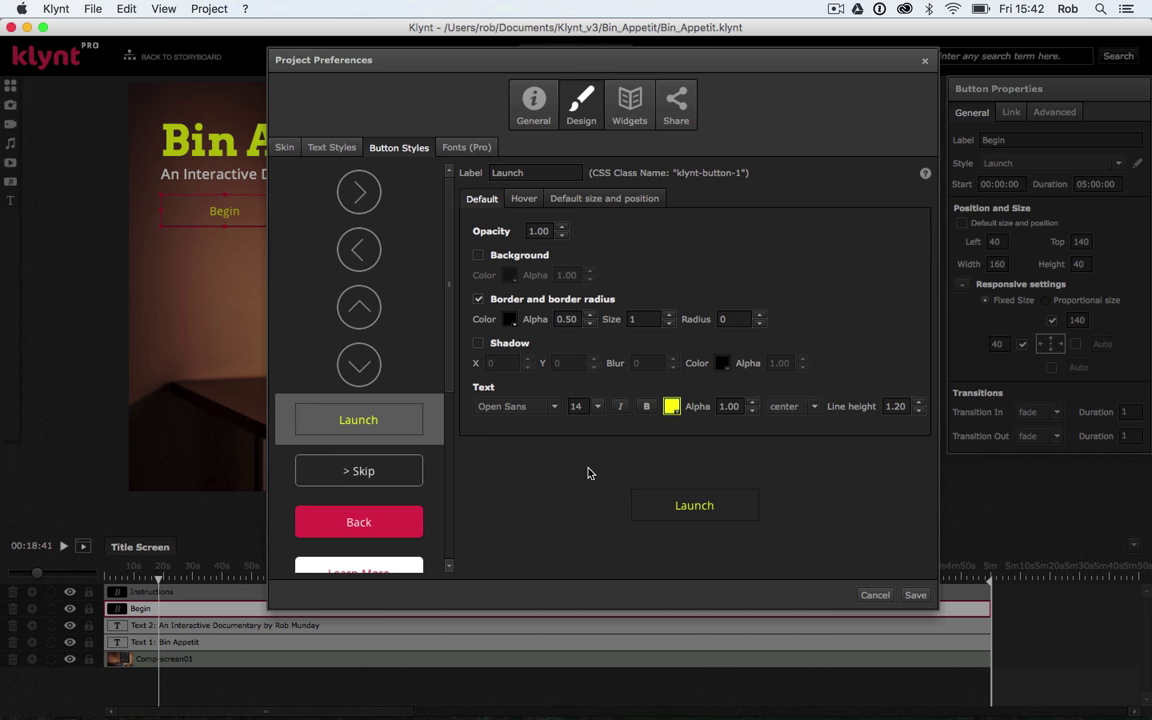
click(517, 205)
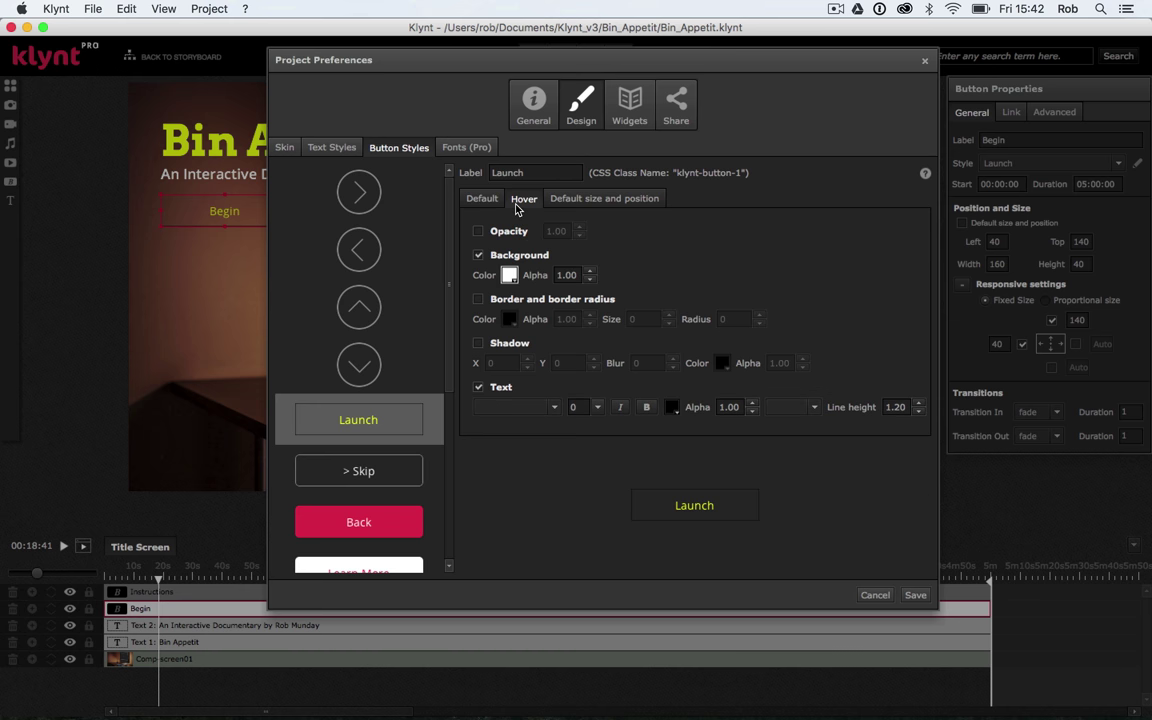
Set the Launch hover background to FFFF00 yellow and save the preferences.
click(510, 276)
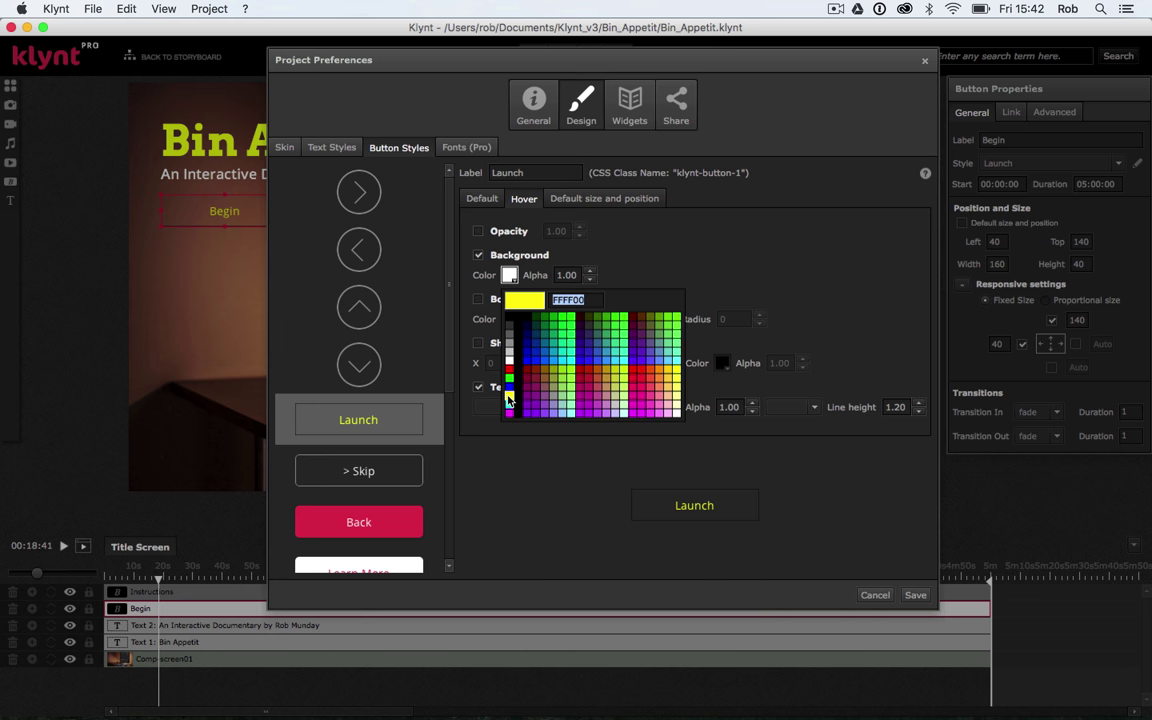
click(508, 398)
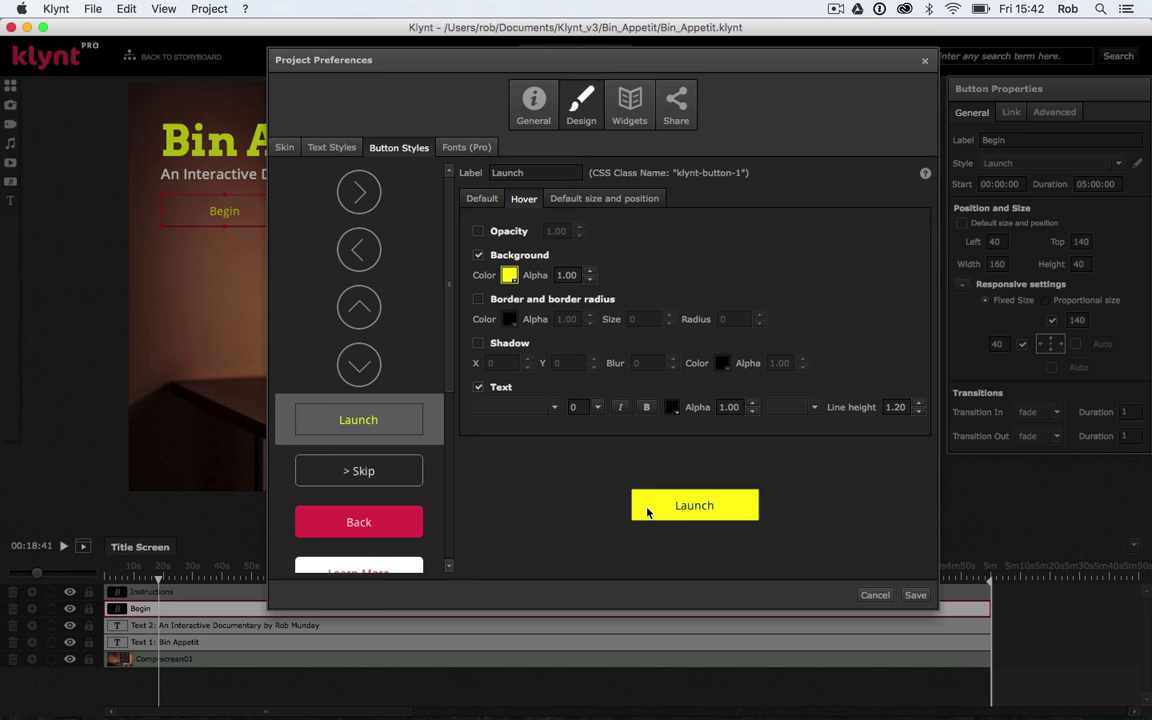
click(914, 595)
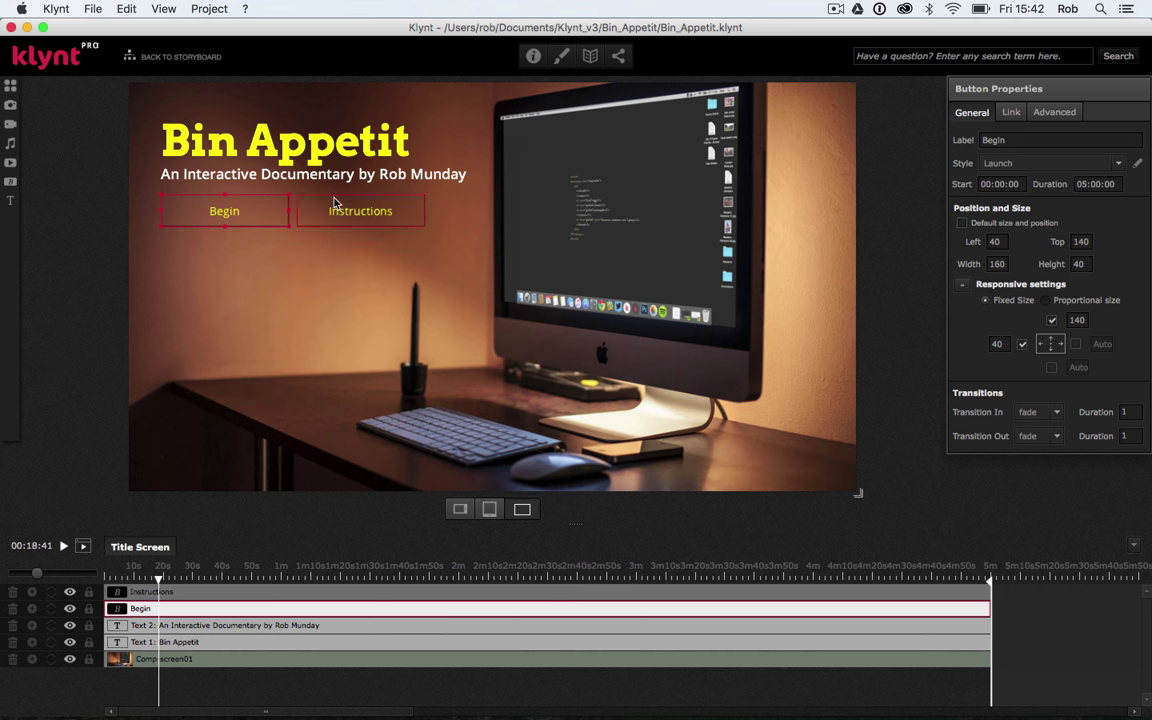
click(86, 8)
mouse_move(140, 208)
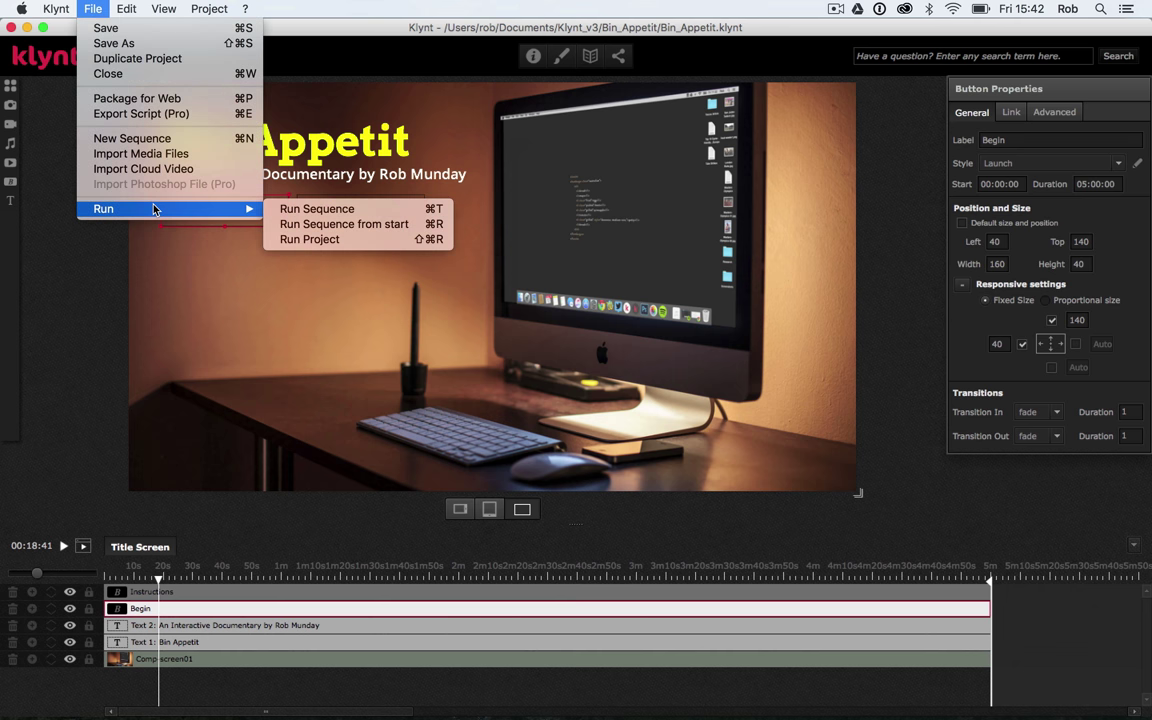
click(287, 225)
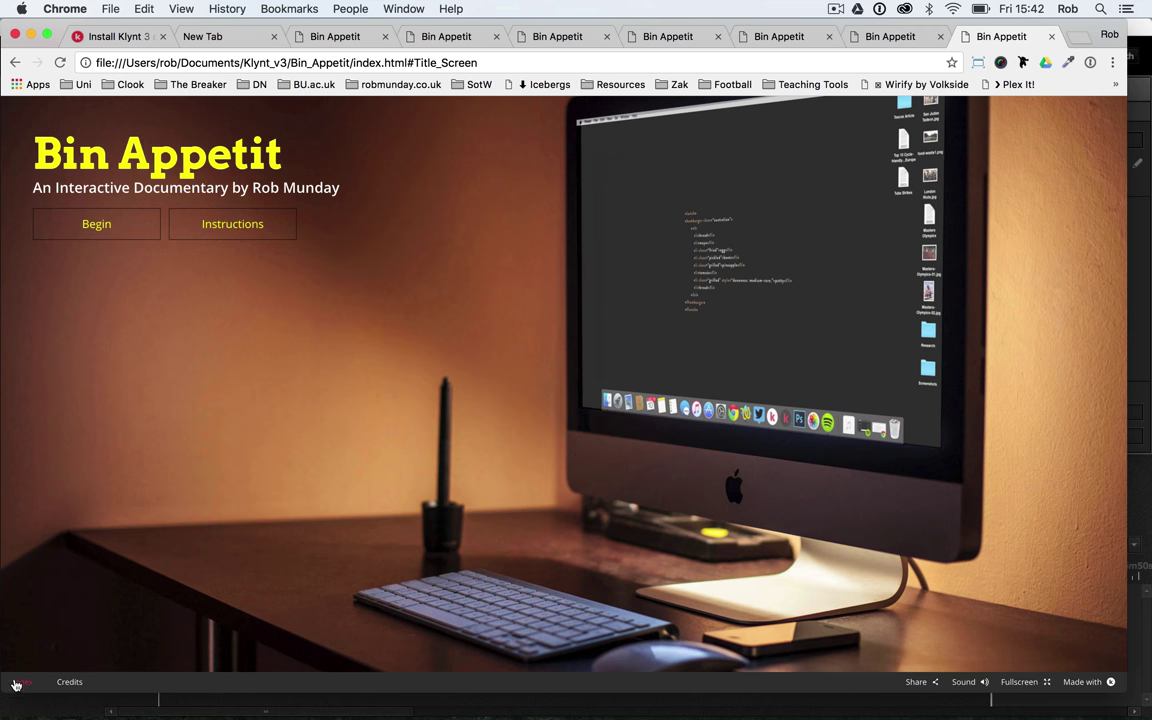
click(342, 709)
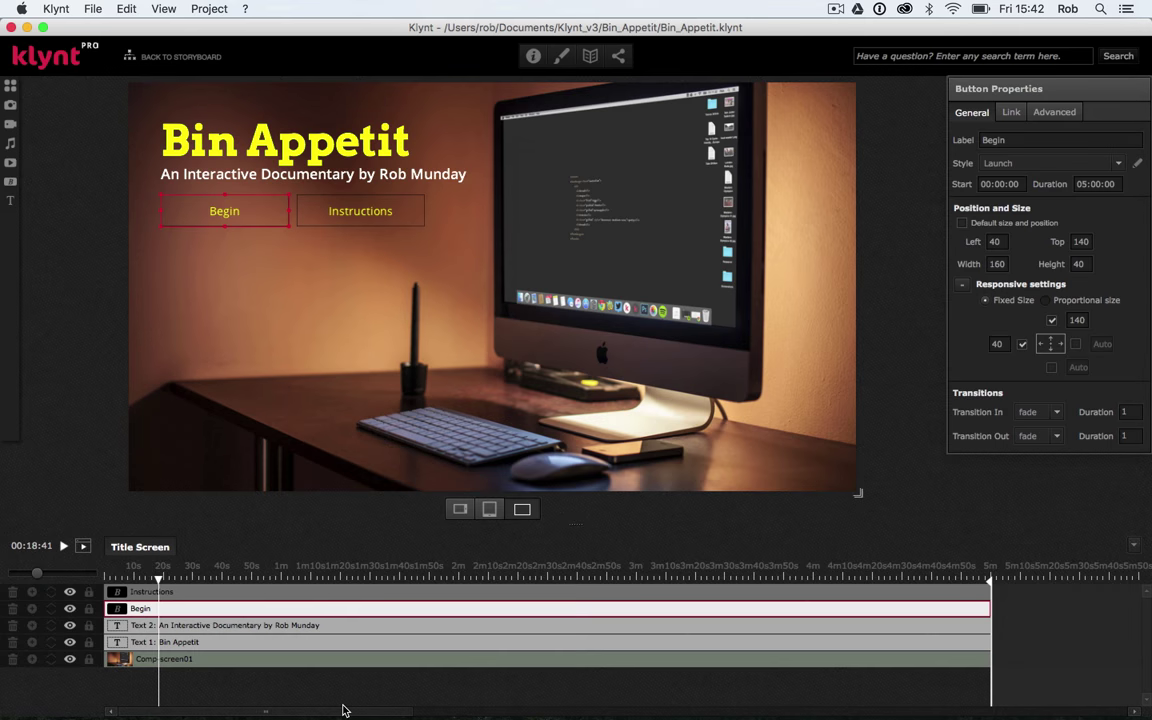
Set the player background to black and the highlight colour to yellow, then save.
click(561, 57)
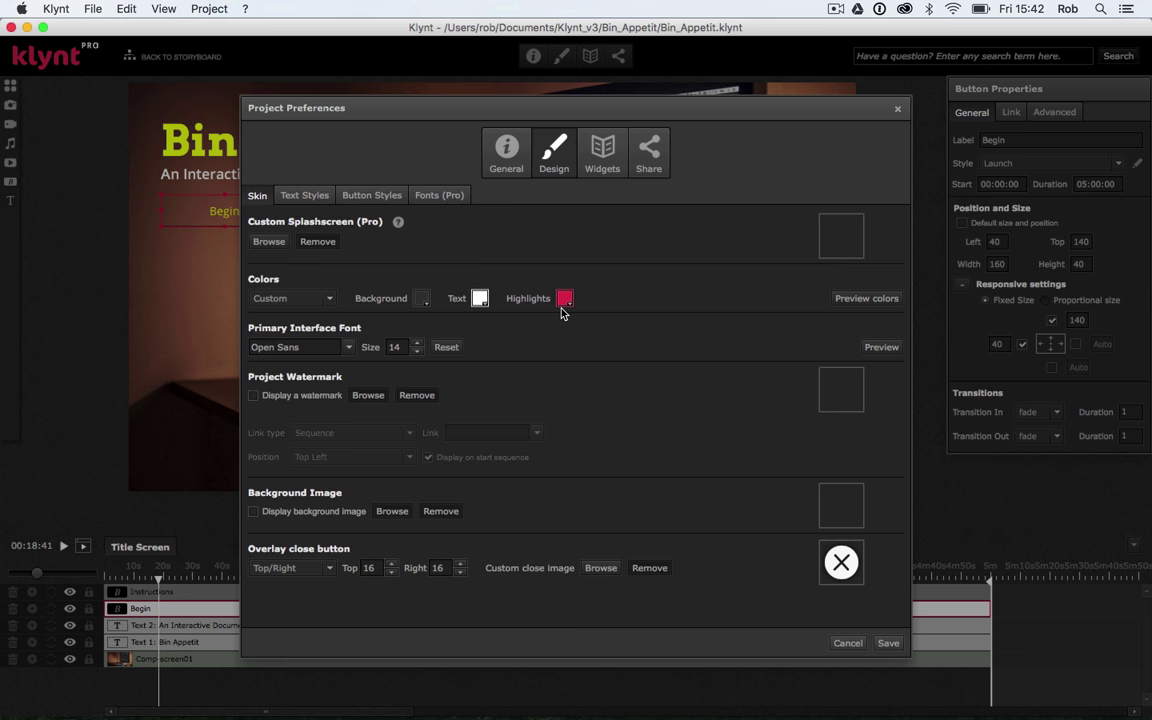
click(425, 307)
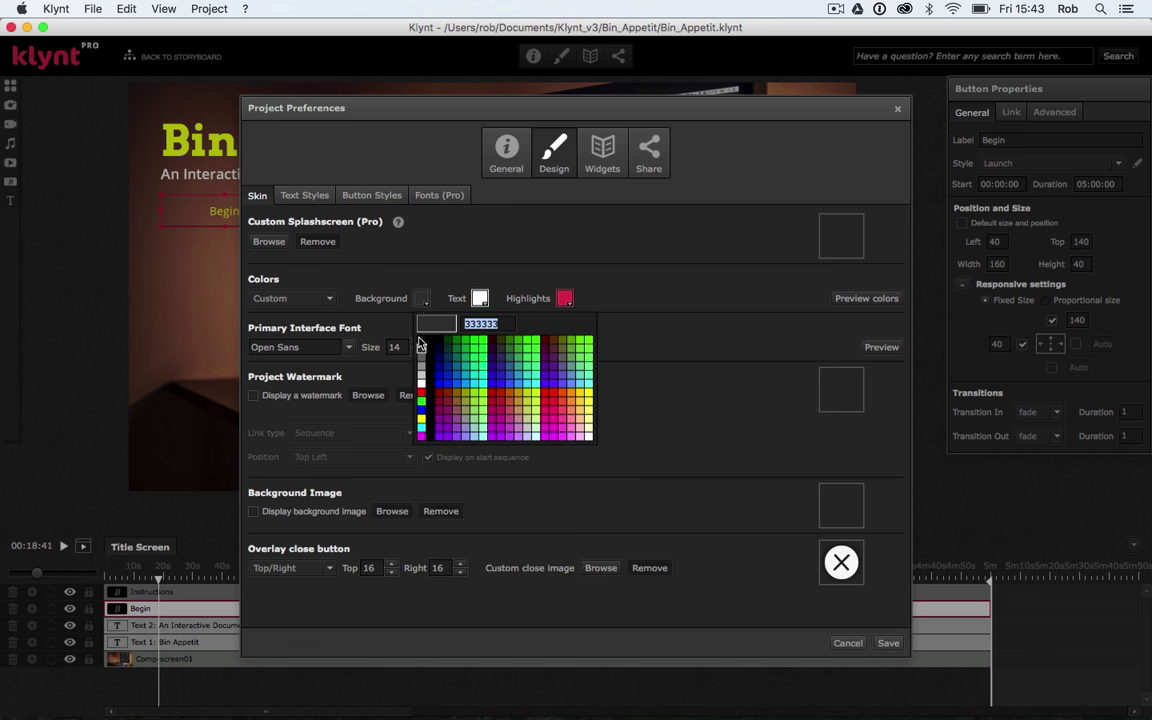
click(422, 339)
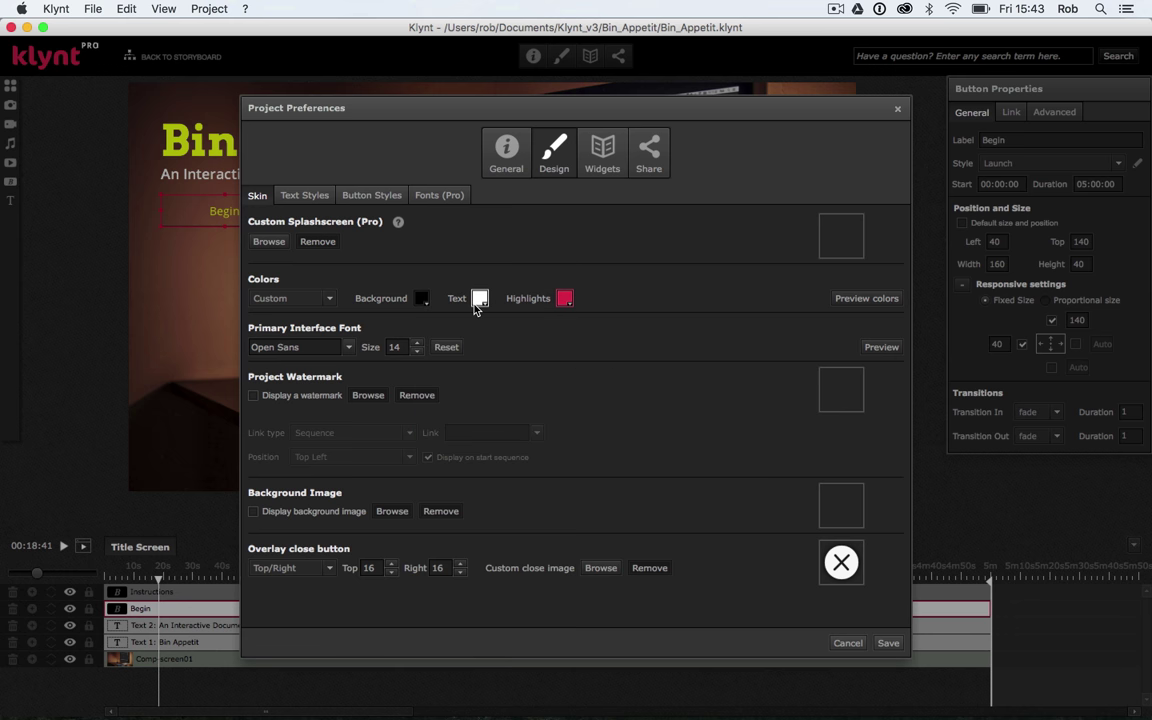
click(565, 299)
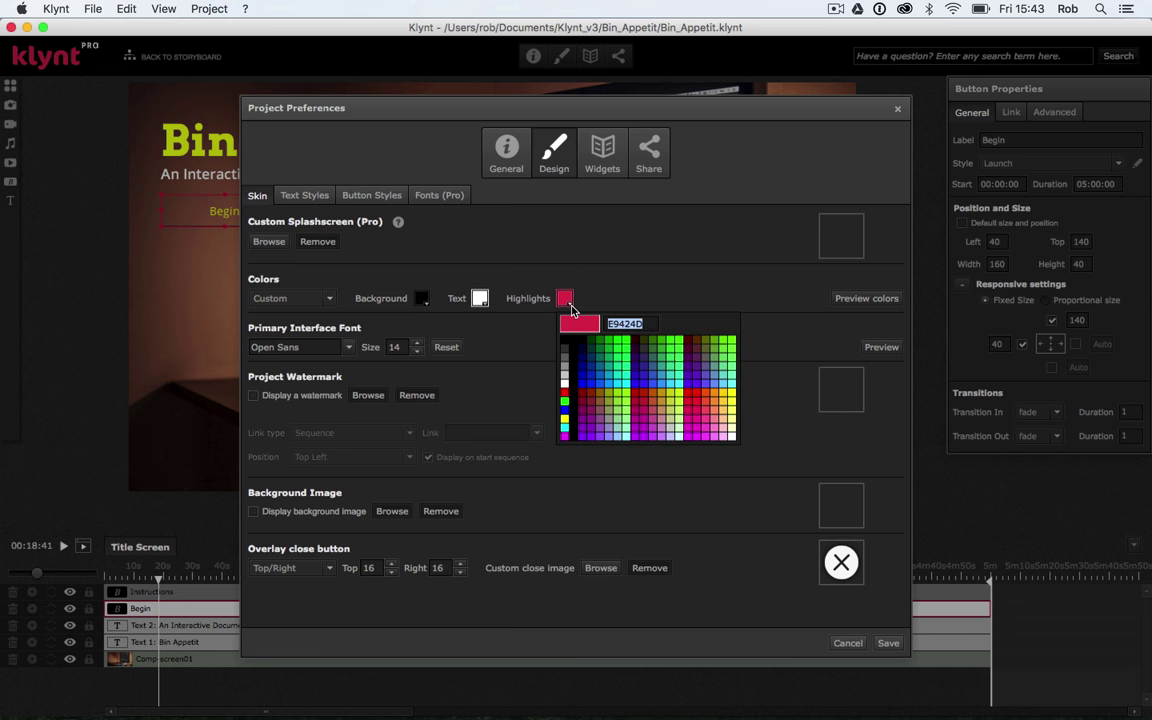
click(568, 428)
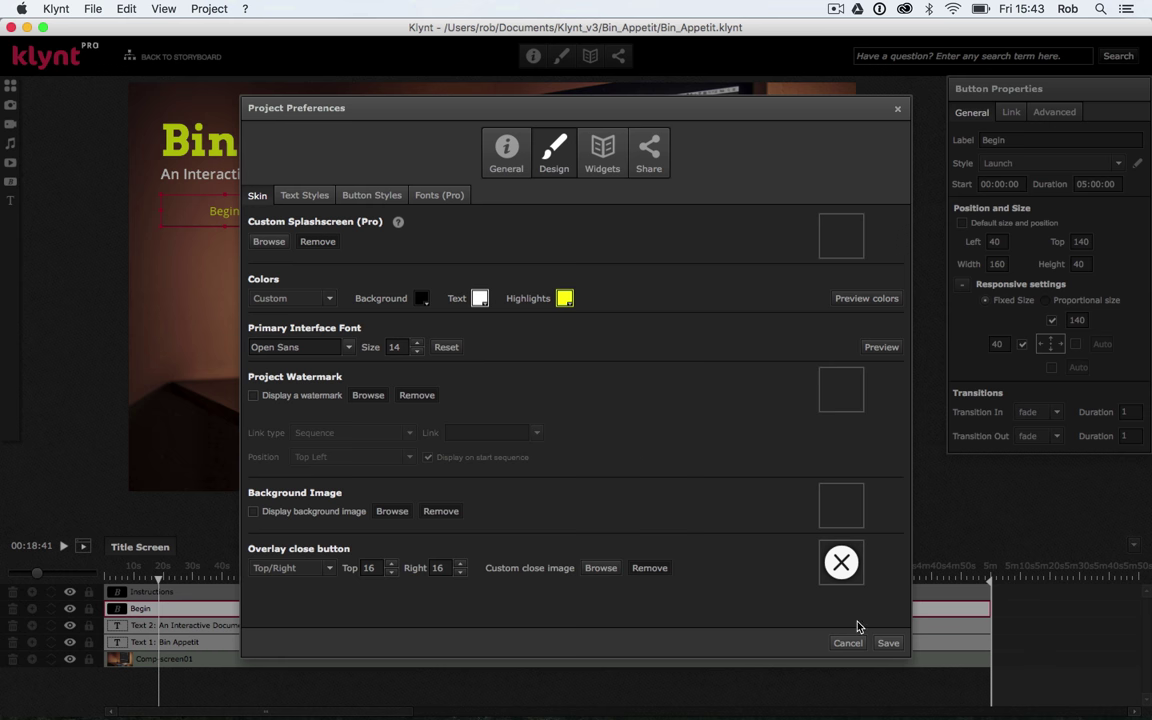
click(886, 644)
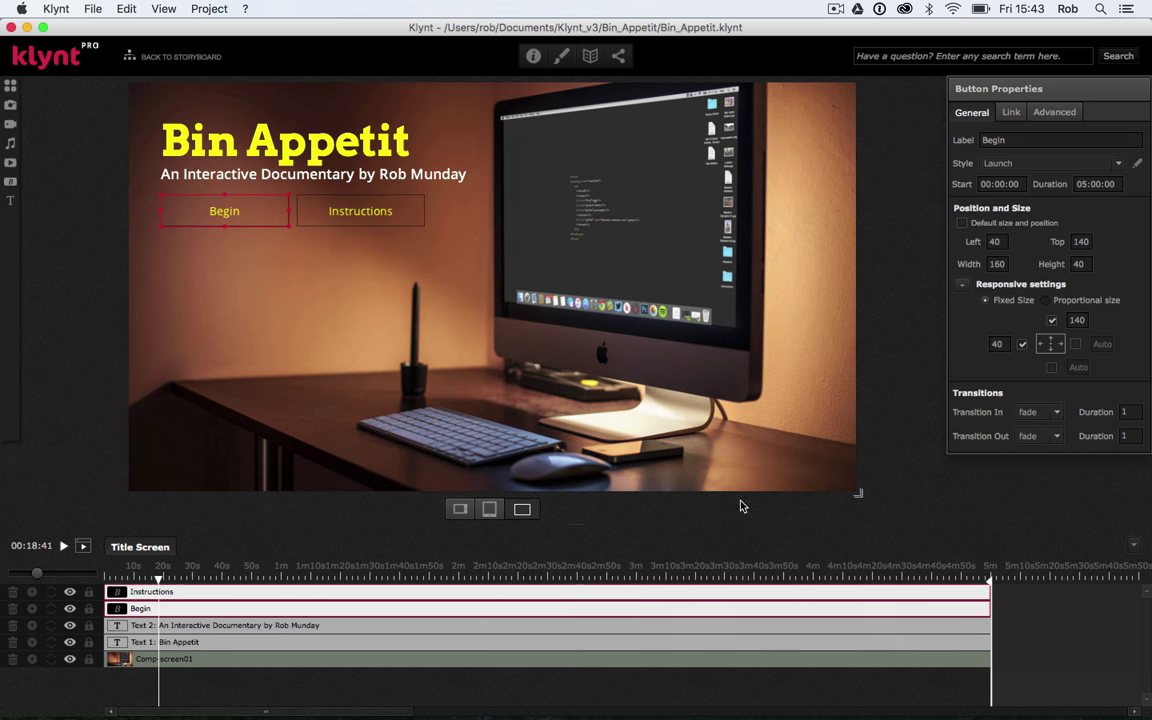
Preview the Title Screen sequence in the browser with File > Run > Run Sequence.
click(88, 10)
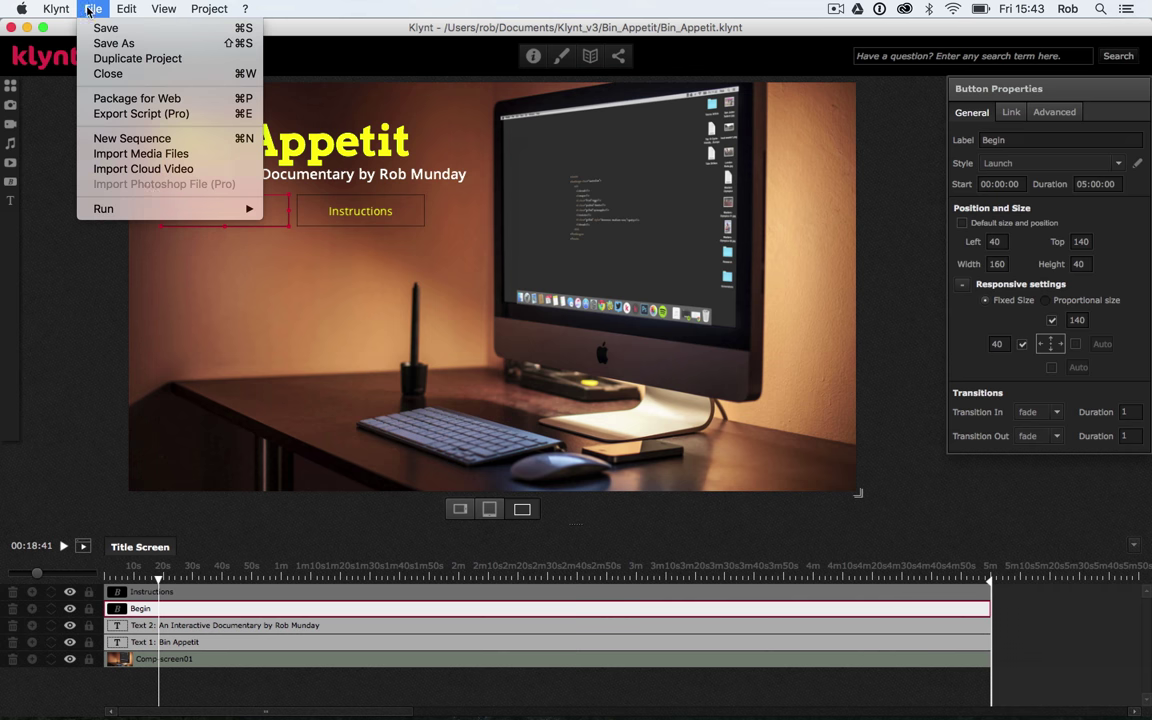
mouse_move(145, 208)
click(295, 209)
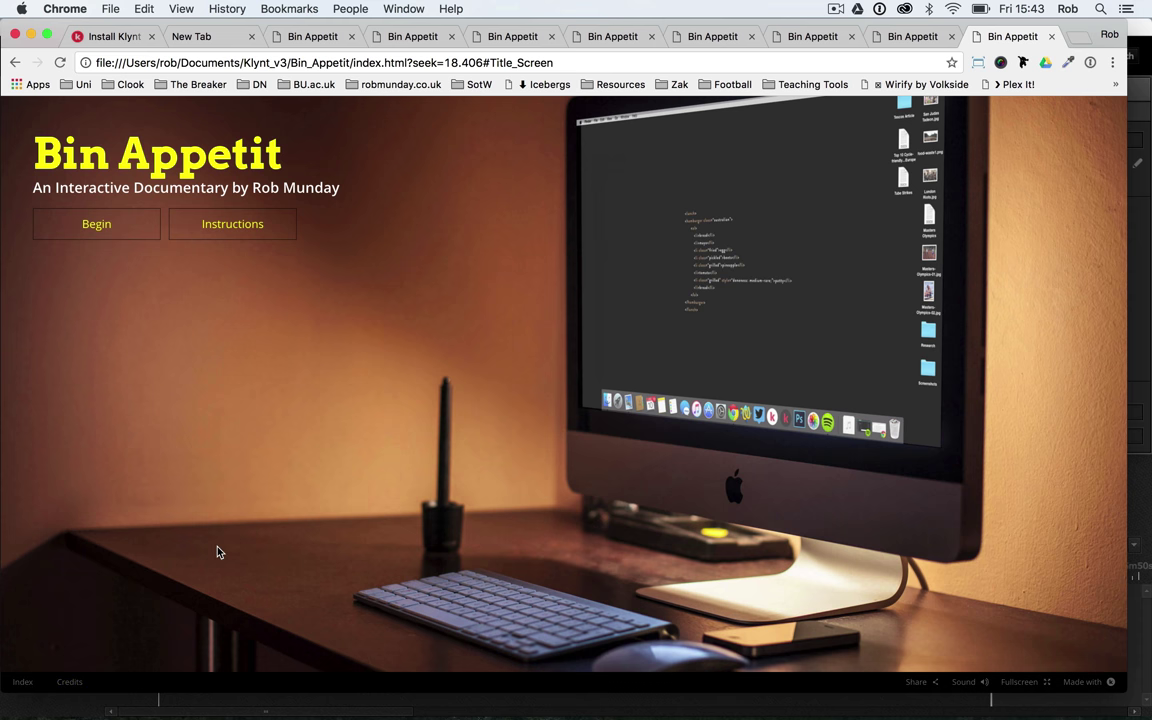
Leave the Chrome preview and return to the Klynt editor.
click(636, 690)
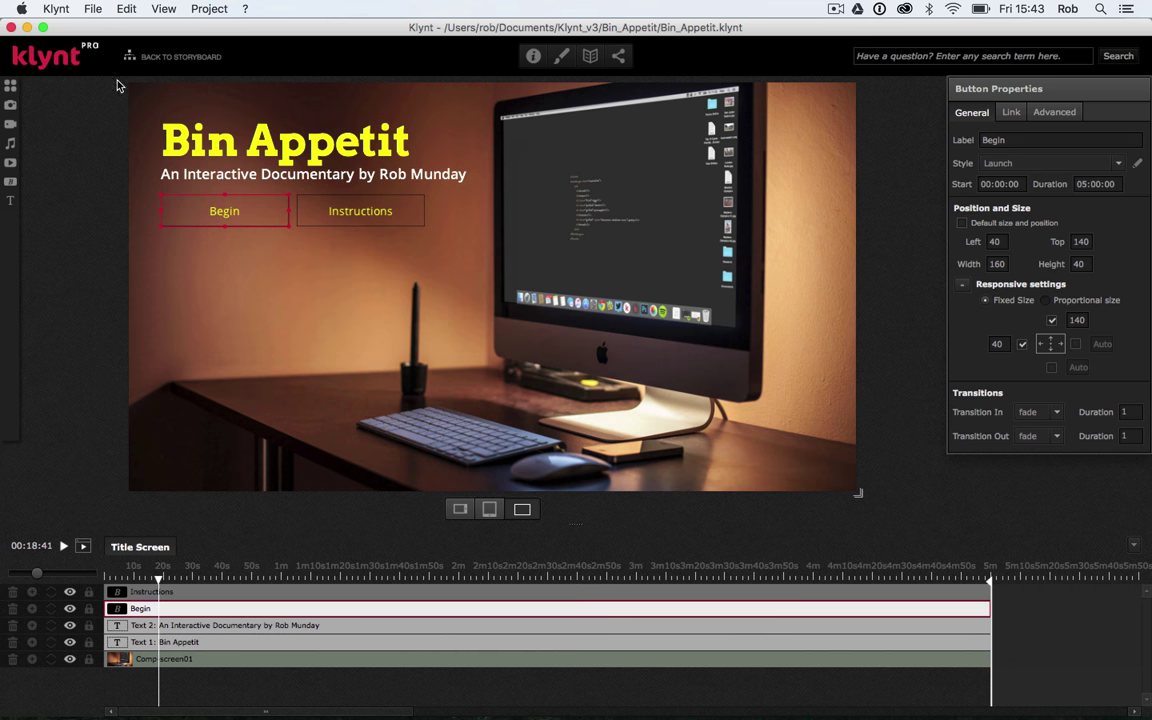
Save the Bin Appetit project with File > Save.
click(93, 9)
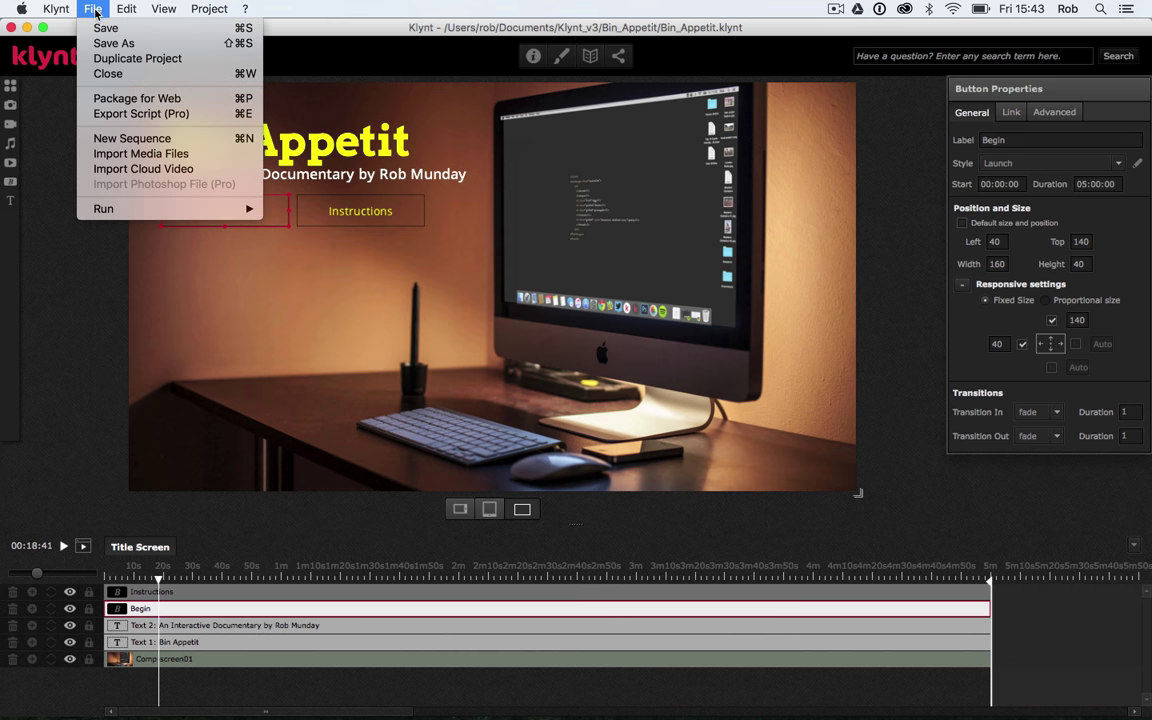
click(100, 28)
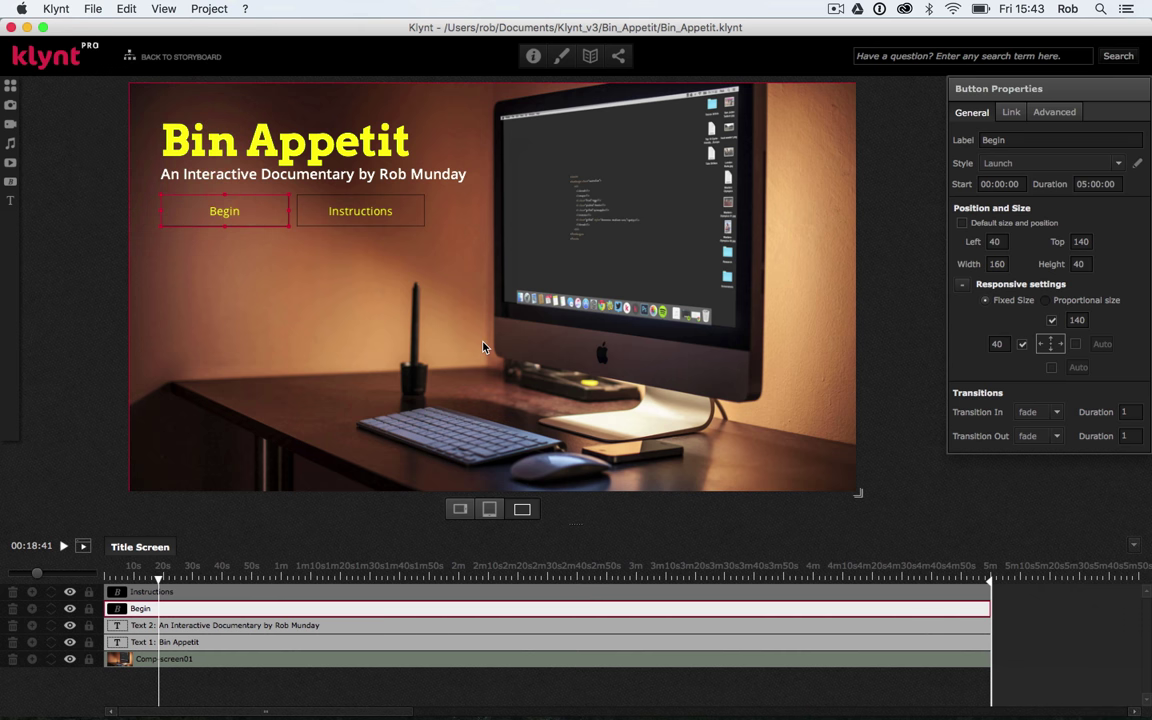
click(92, 9)
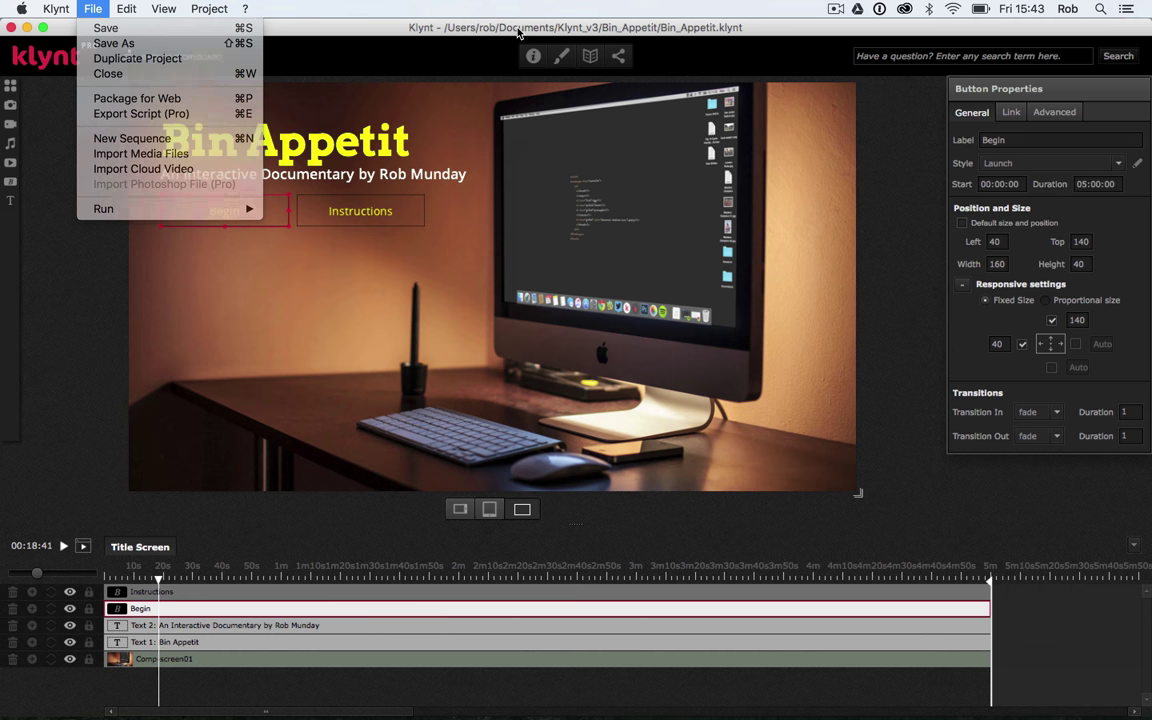
click(465, 24)
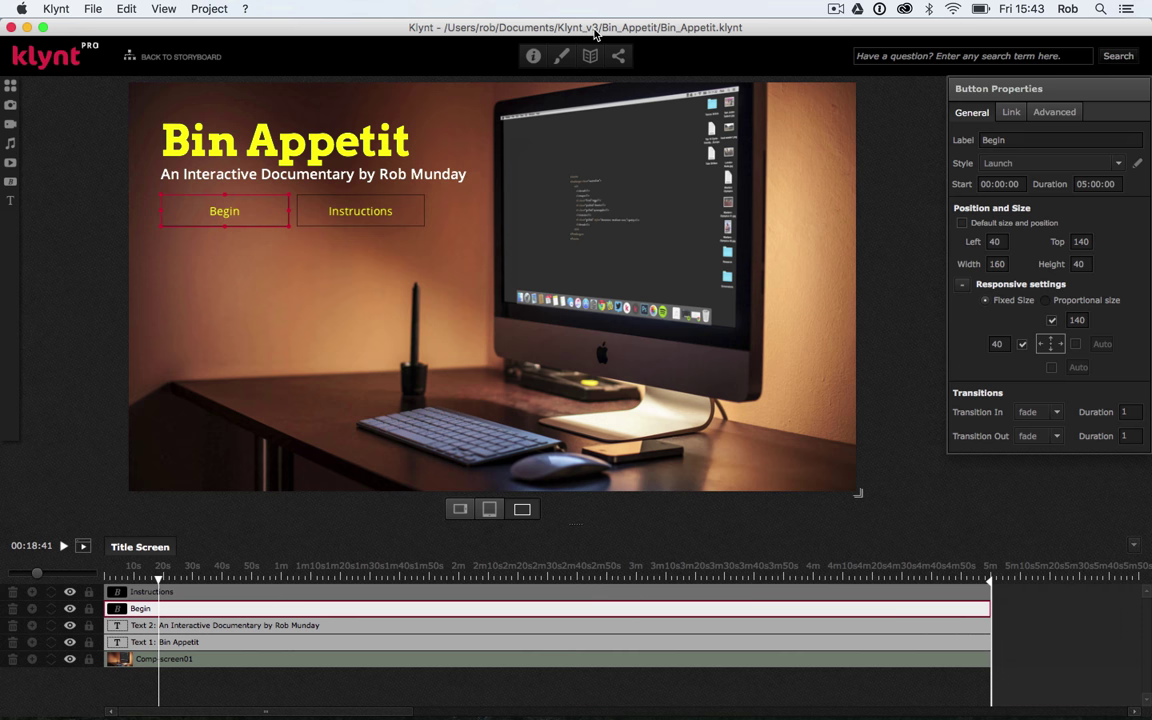
click(92, 9)
Close the Bin Appetit project, saving all changes when prompted.
click(102, 73)
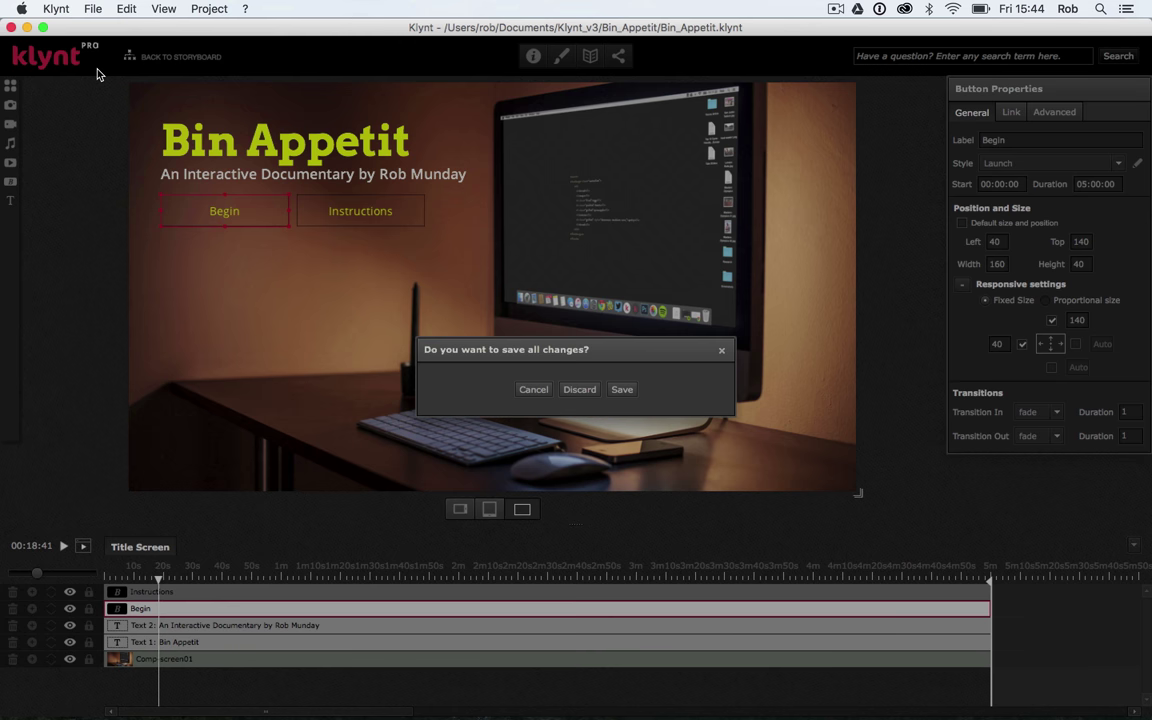
click(620, 390)
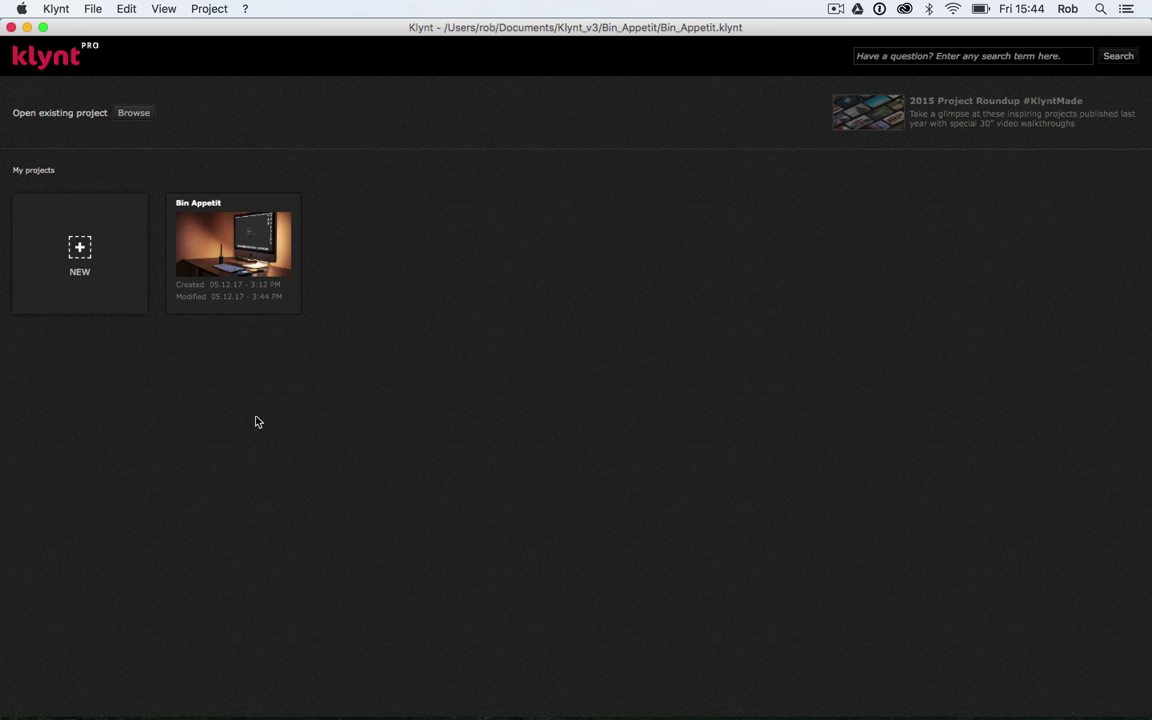
Browse to Documents > Klynt_v3 > Bin_Appetit in Finder and enlarge the window.
mouse_move(295, 712)
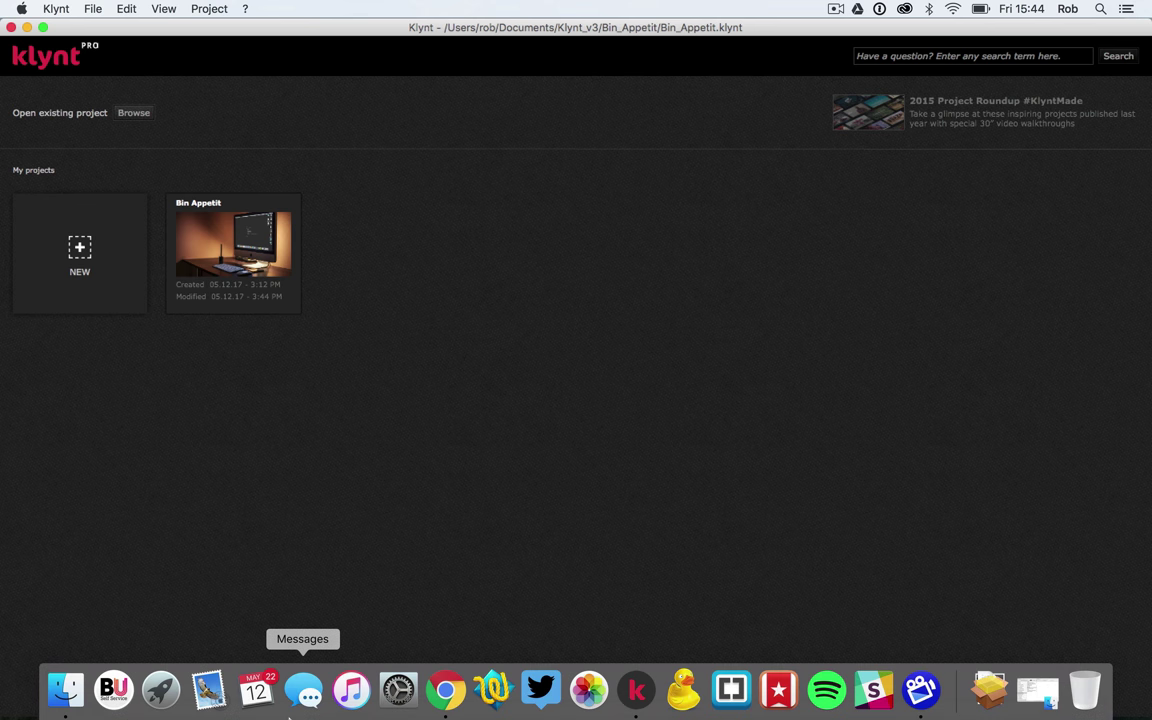
click(66, 690)
scroll(645, 531, left, 2)
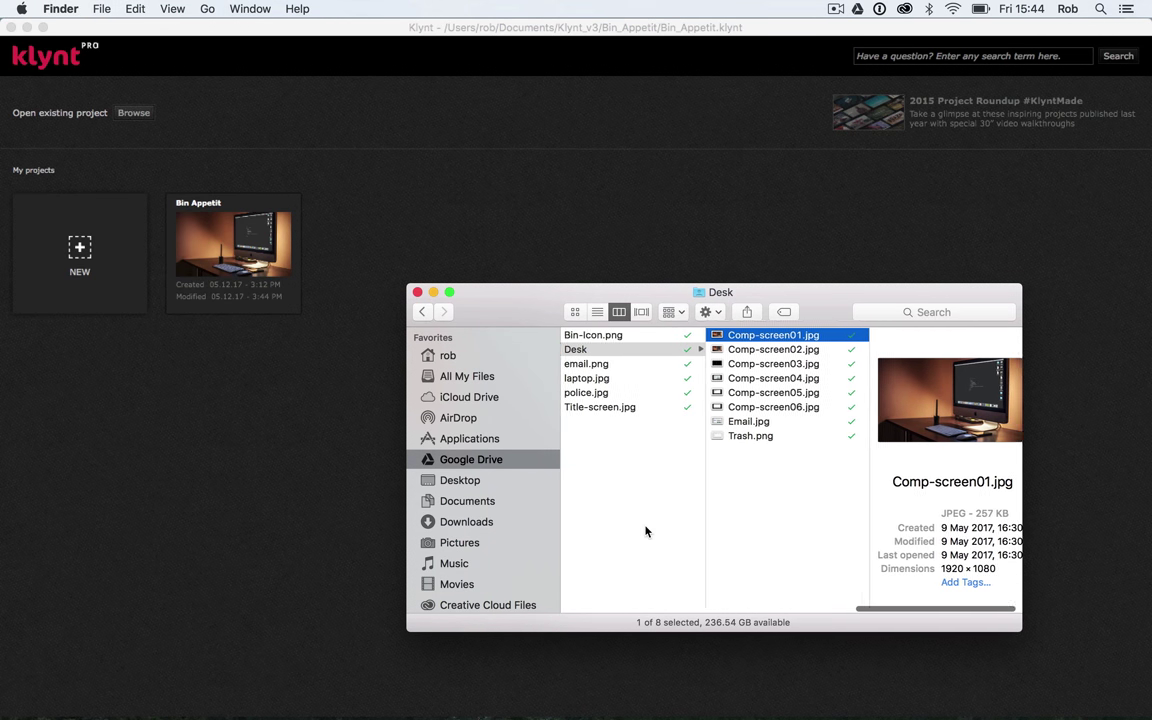
click(466, 502)
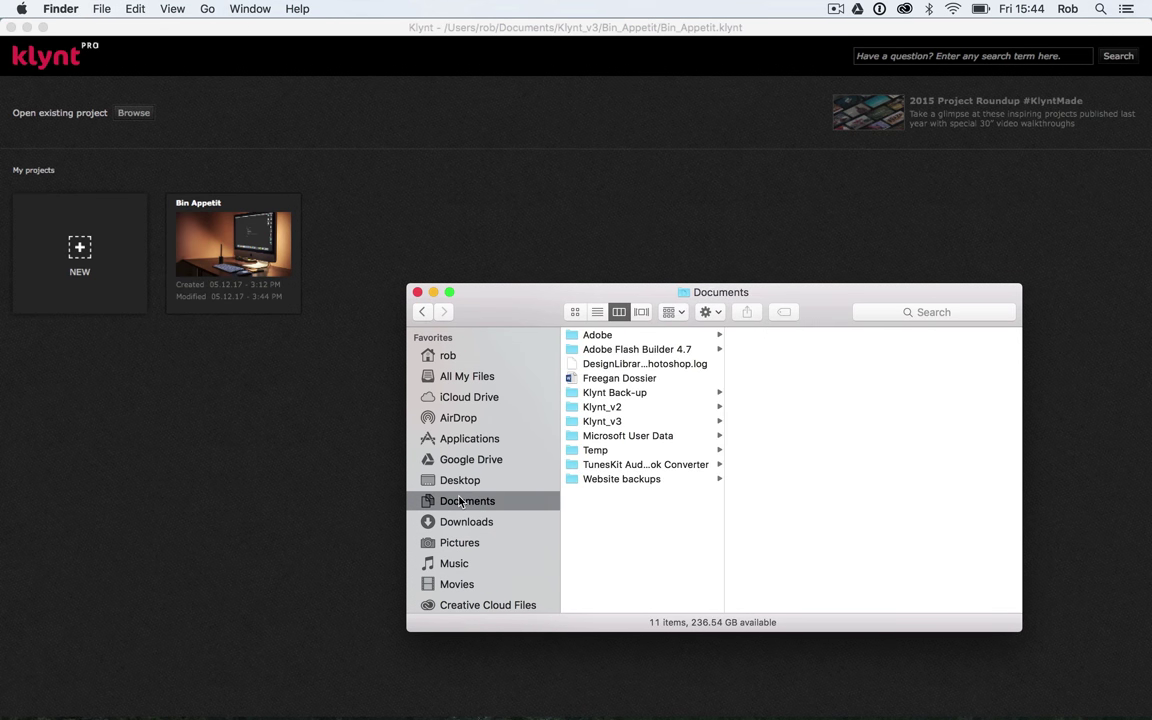
click(600, 422)
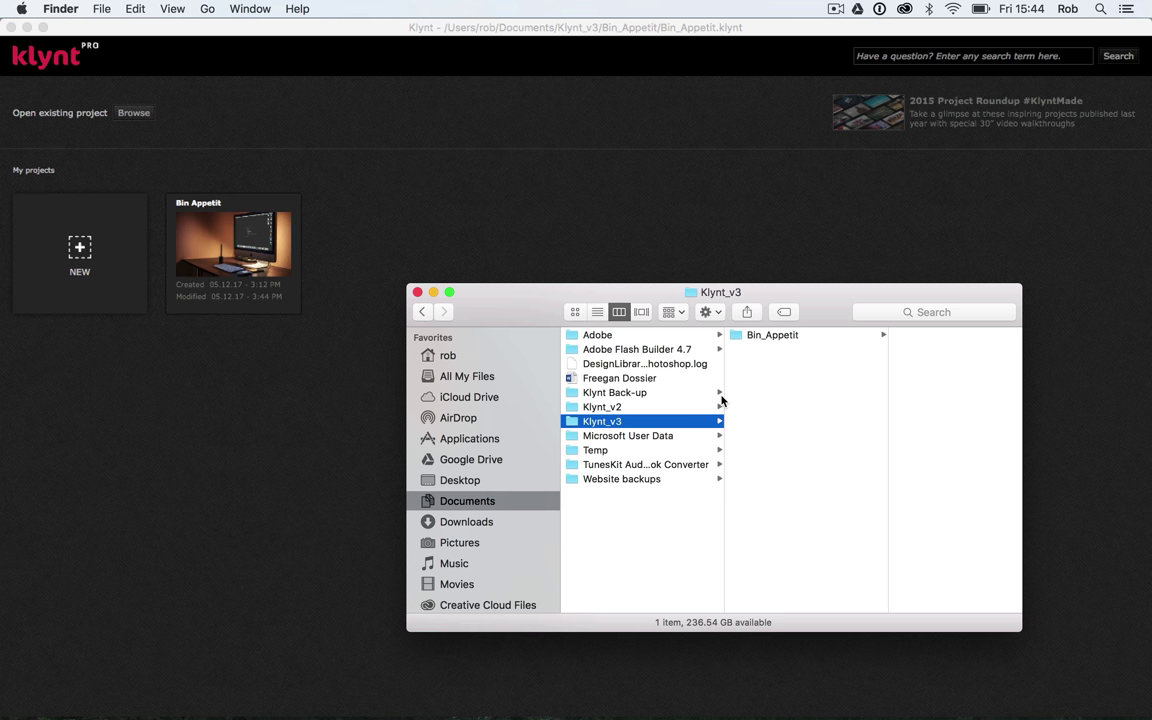
click(779, 339)
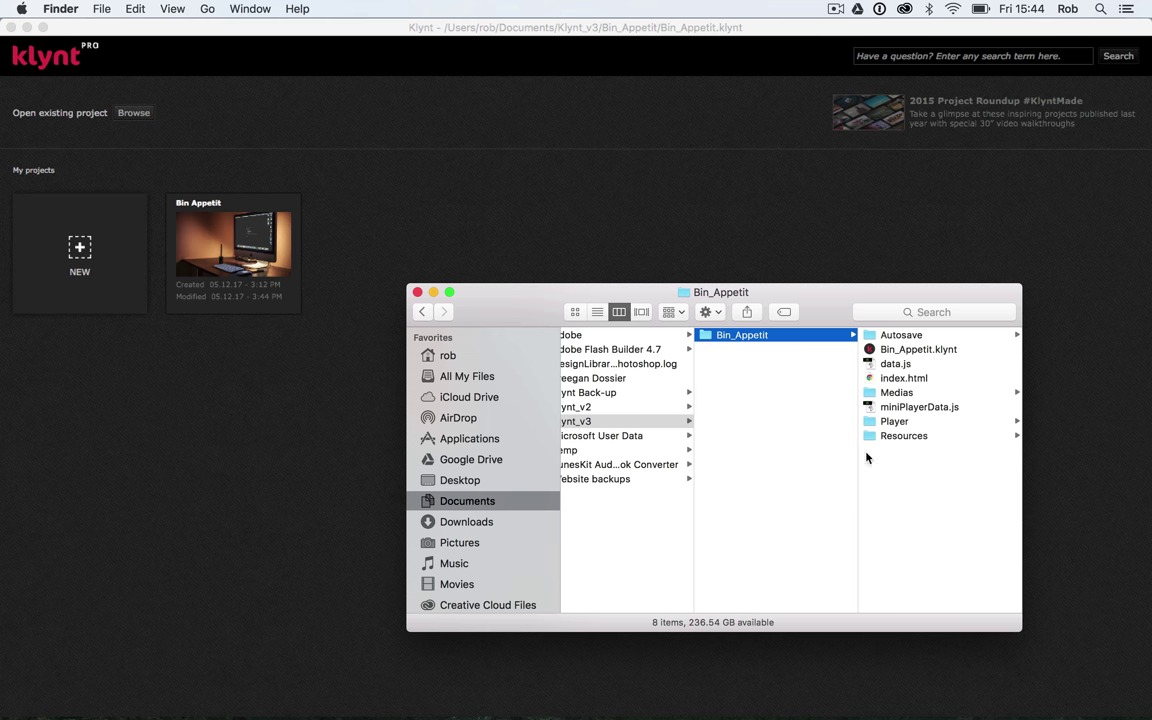
drag(828, 317, 758, 292)
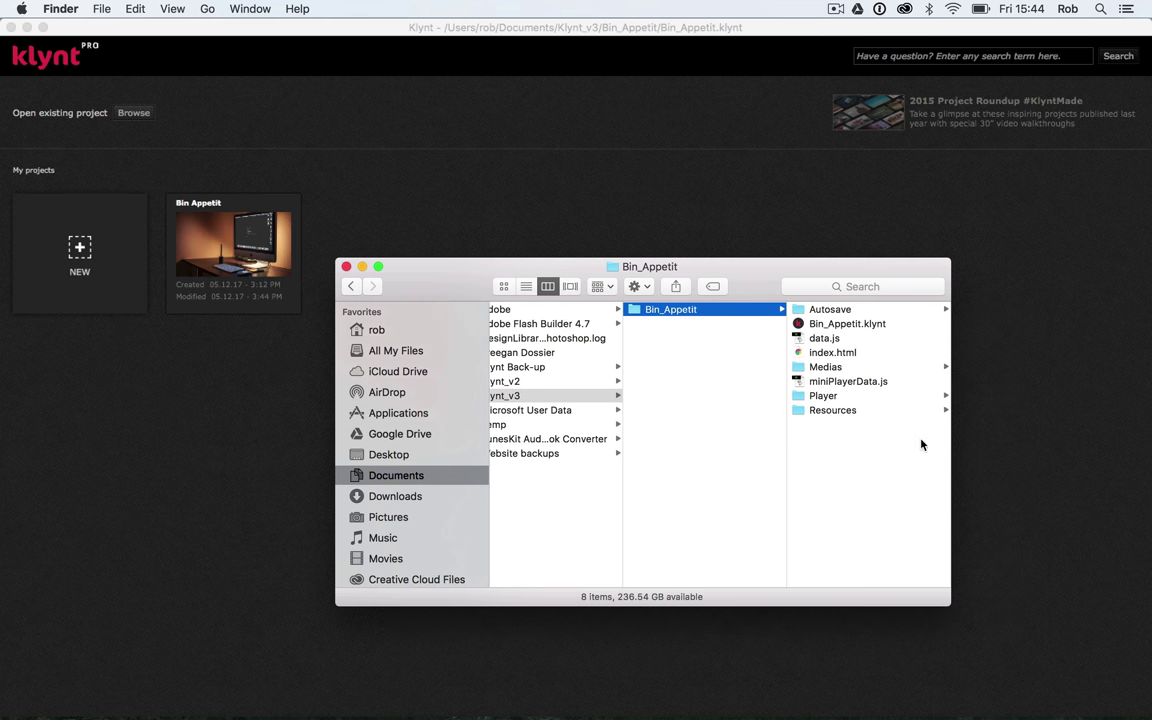
drag(950, 463, 1023, 470)
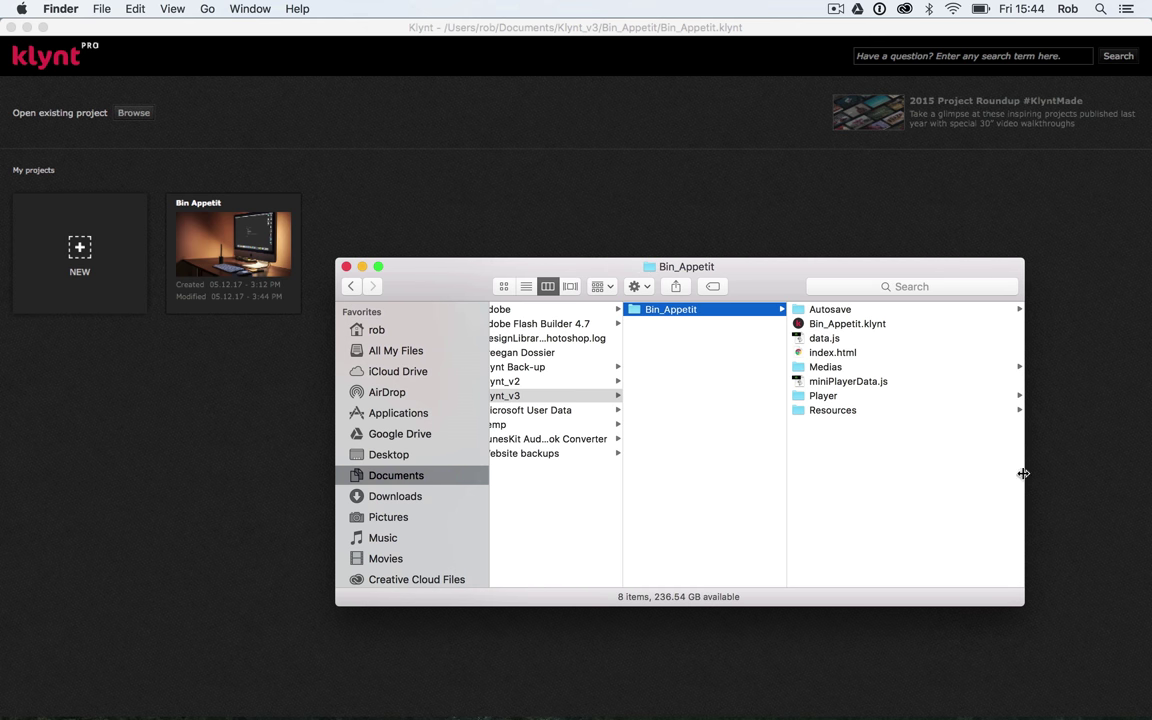
Inspect the Autosave folder and Bin_Appetit.klynt, then open Medias > Photos to reveal Comp-screen01.jpg.
click(827, 310)
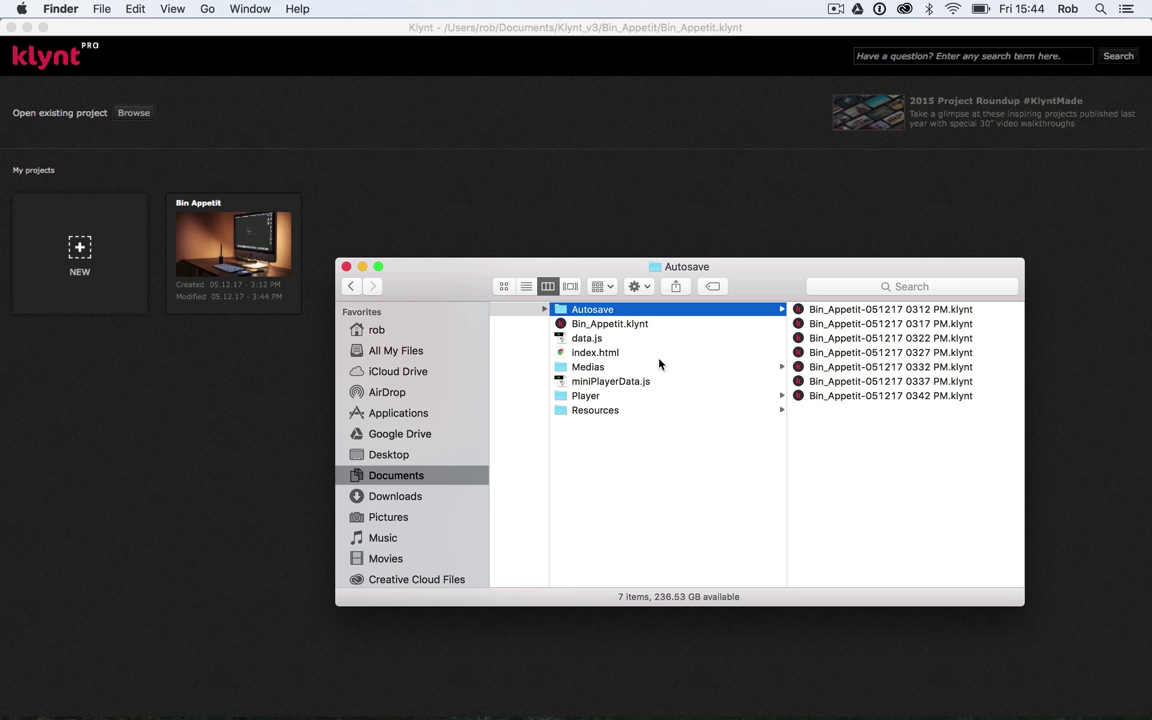
click(618, 326)
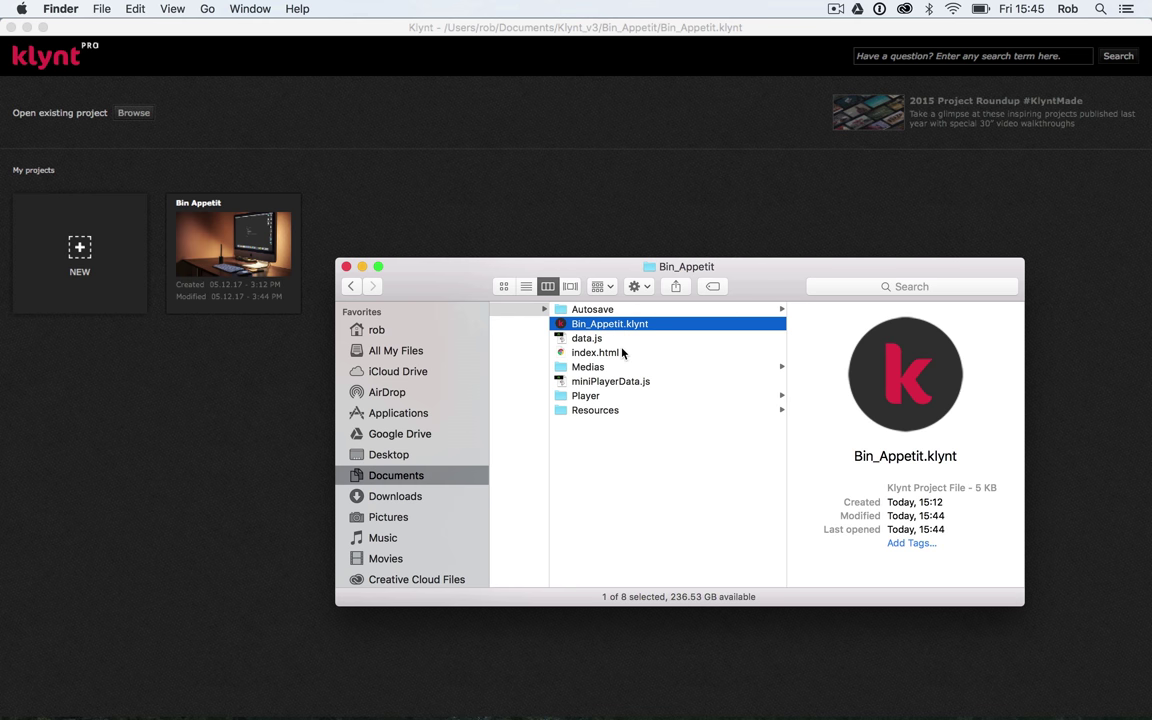
click(575, 367)
click(806, 310)
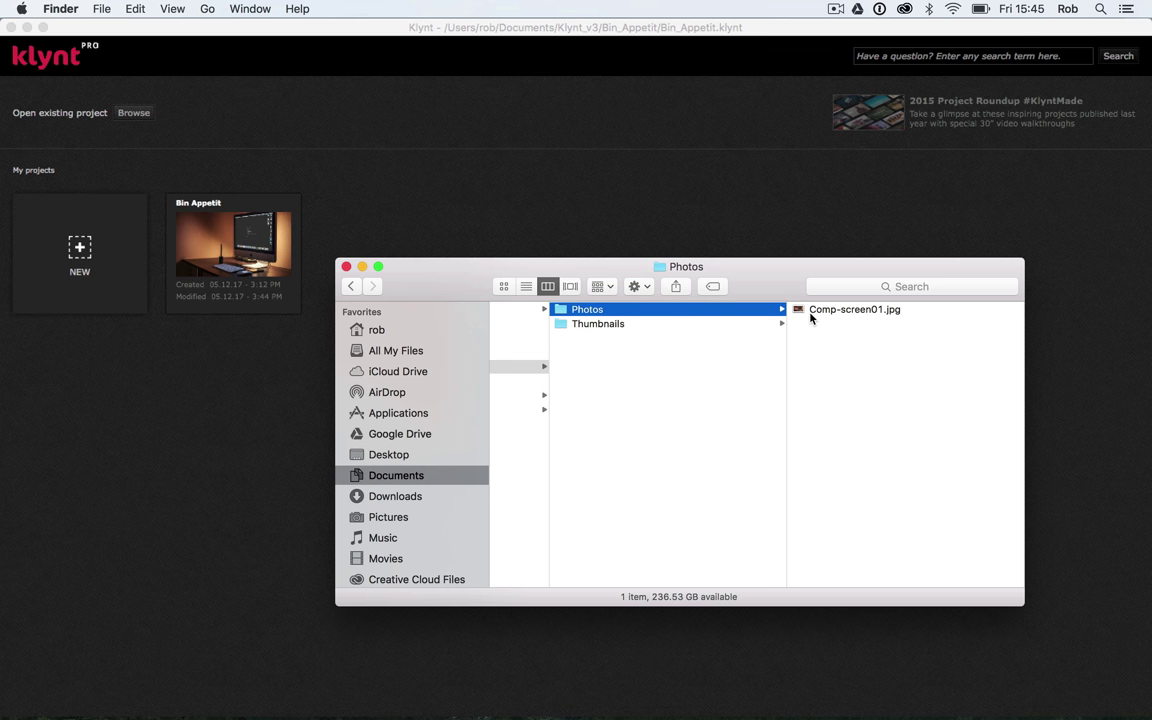
scroll(701, 386, left, 2)
scroll(701, 386, left, 10)
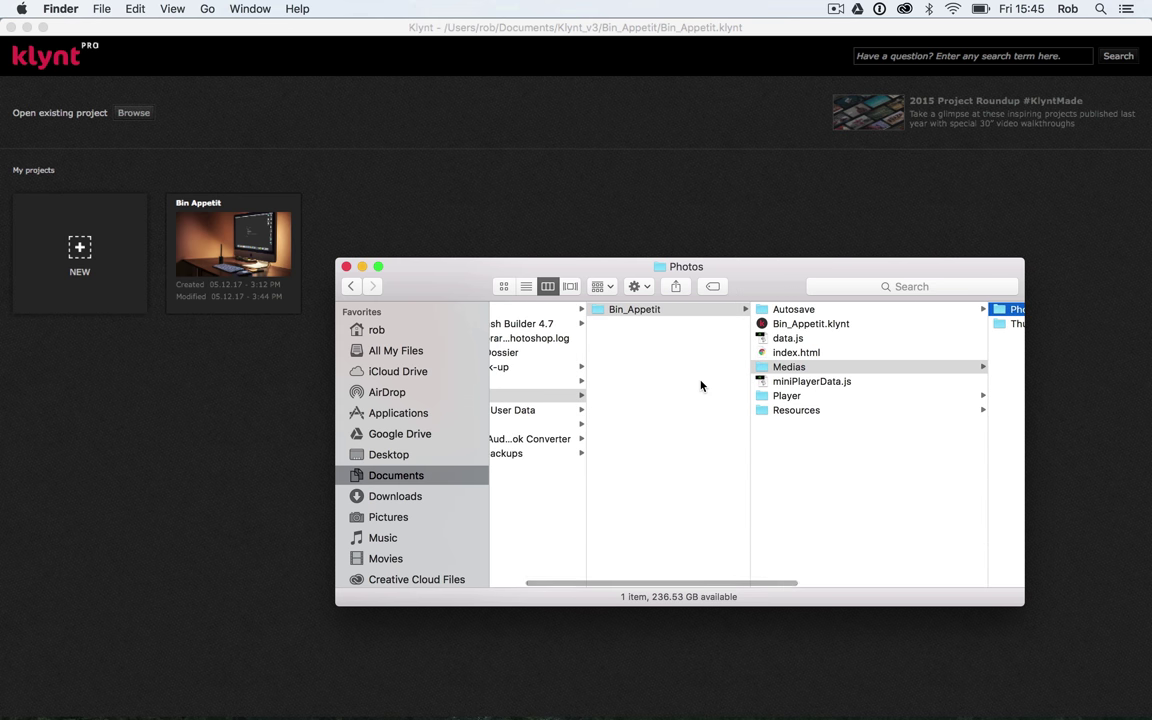
scroll(701, 386, left, 2)
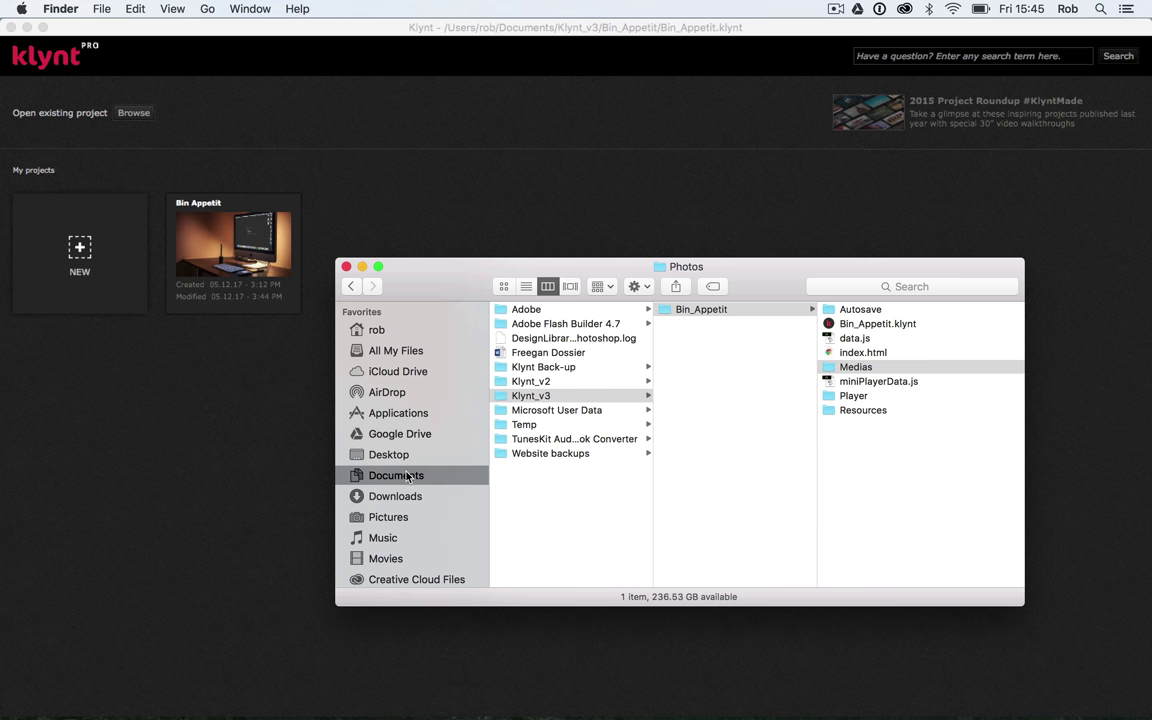
Navigate back via Klynt_v3 to the Bin_Appetit folder so its eight items are listed.
click(508, 398)
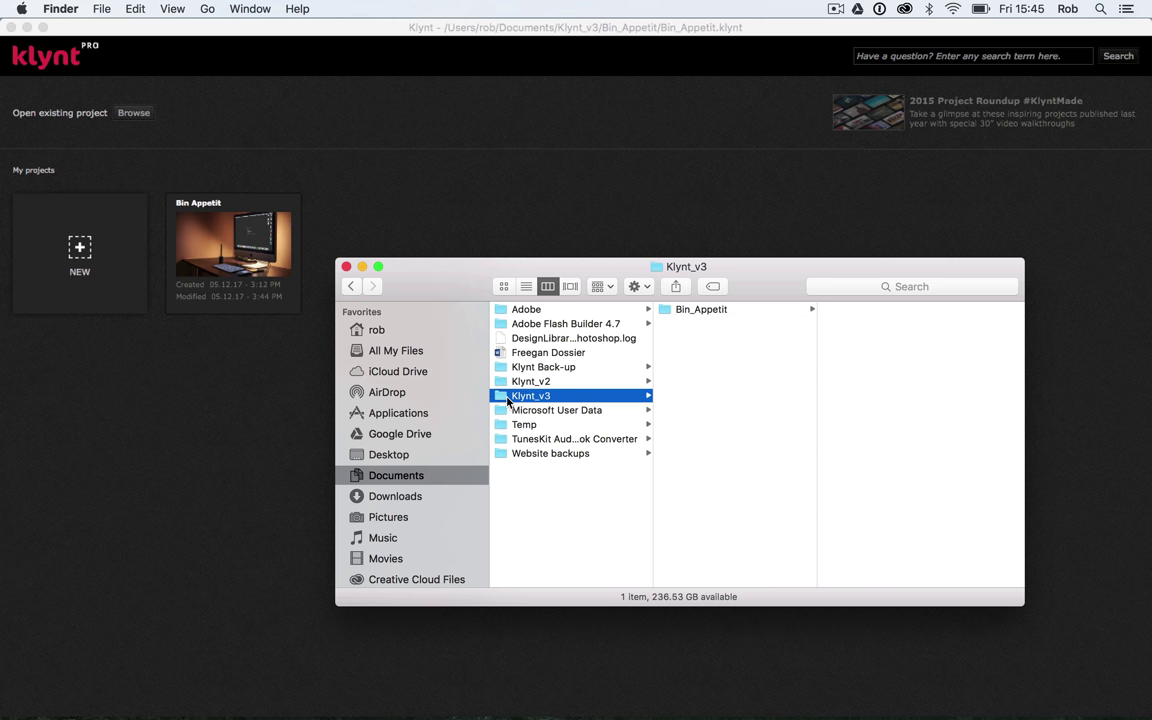
click(686, 311)
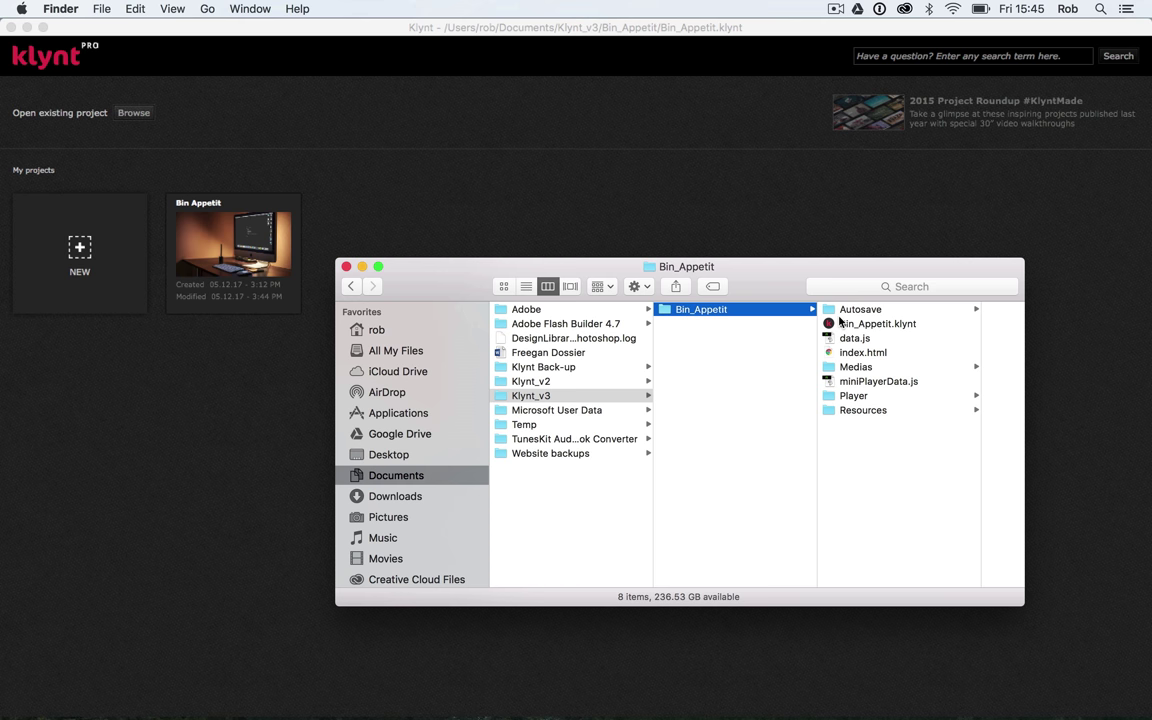
key(Right)
key(Down)
click(612, 309)
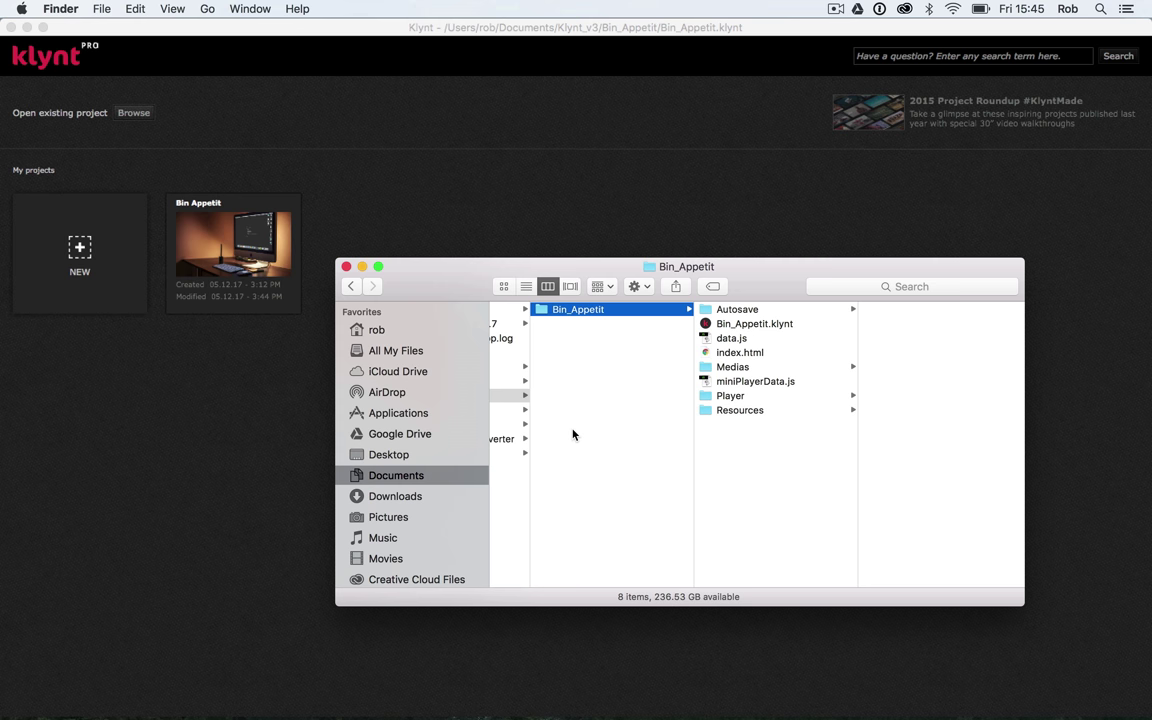
scroll(573, 434, left, 1)
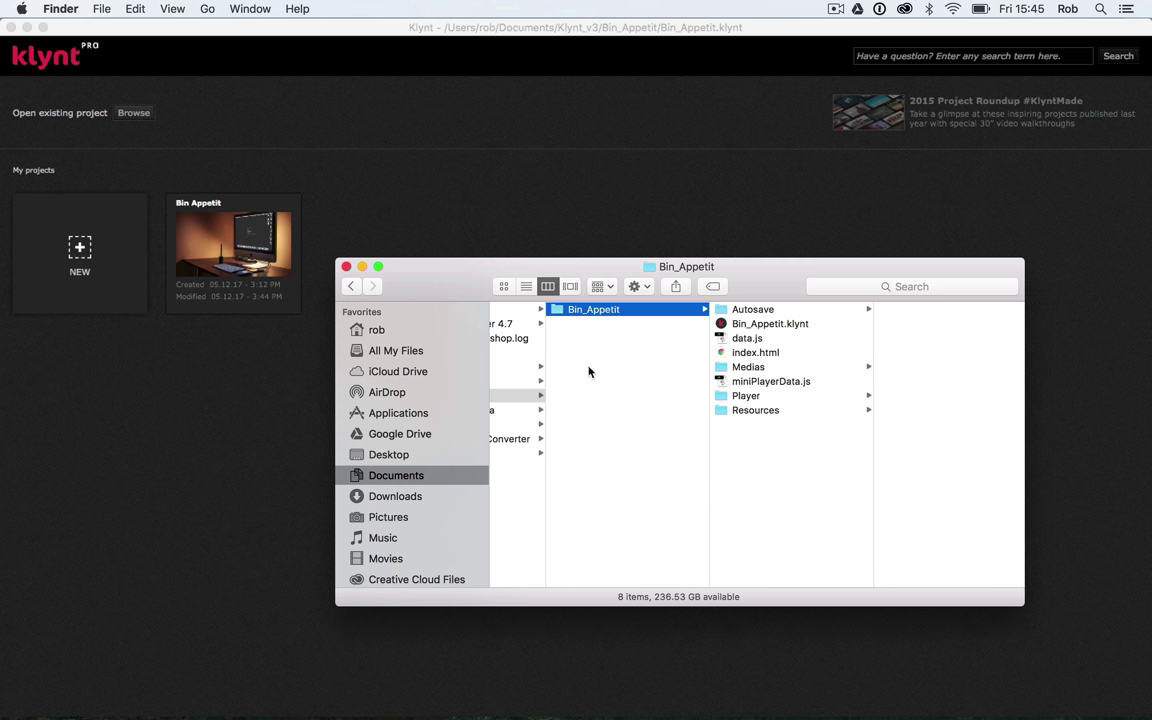
scroll(590, 375, left, 6)
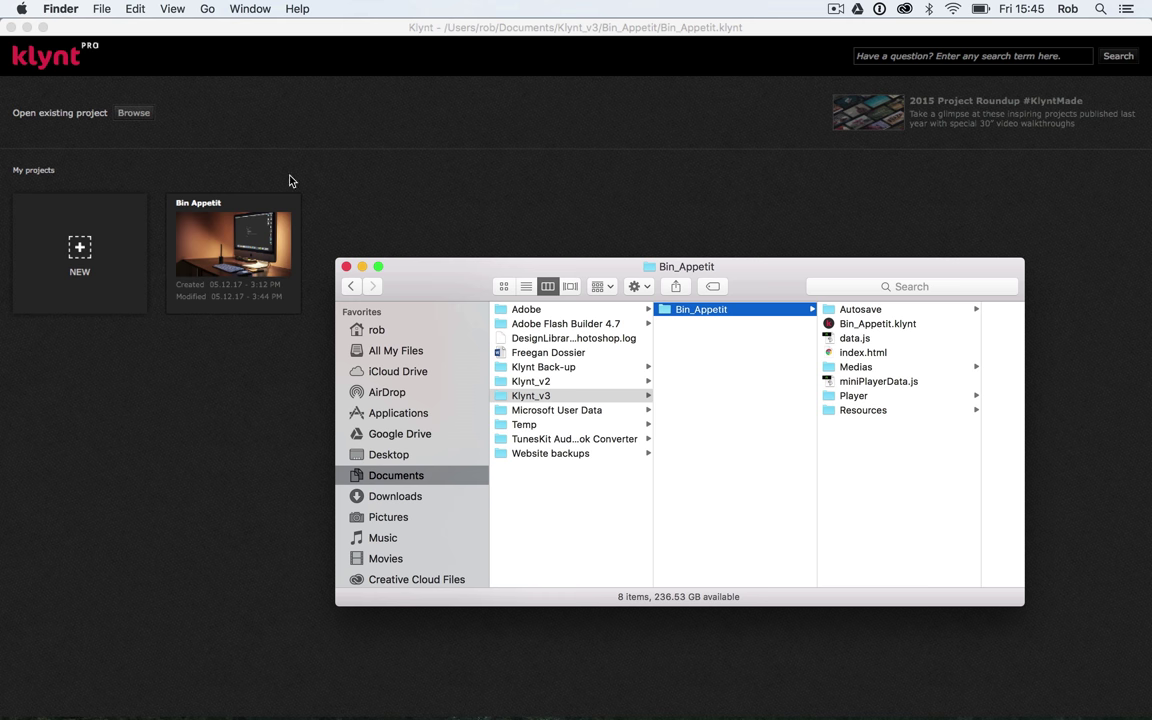
Switch back to Klynt's start screen showing Bin Appetit under My projects.
click(426, 205)
mouse_move(275, 219)
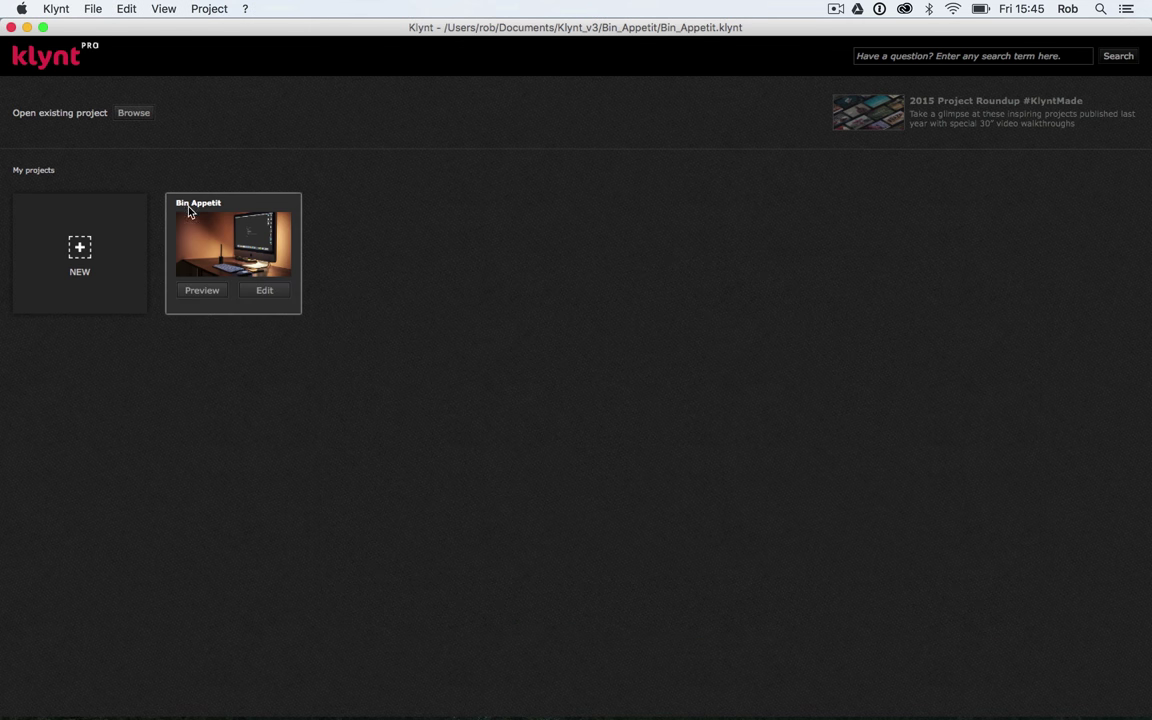